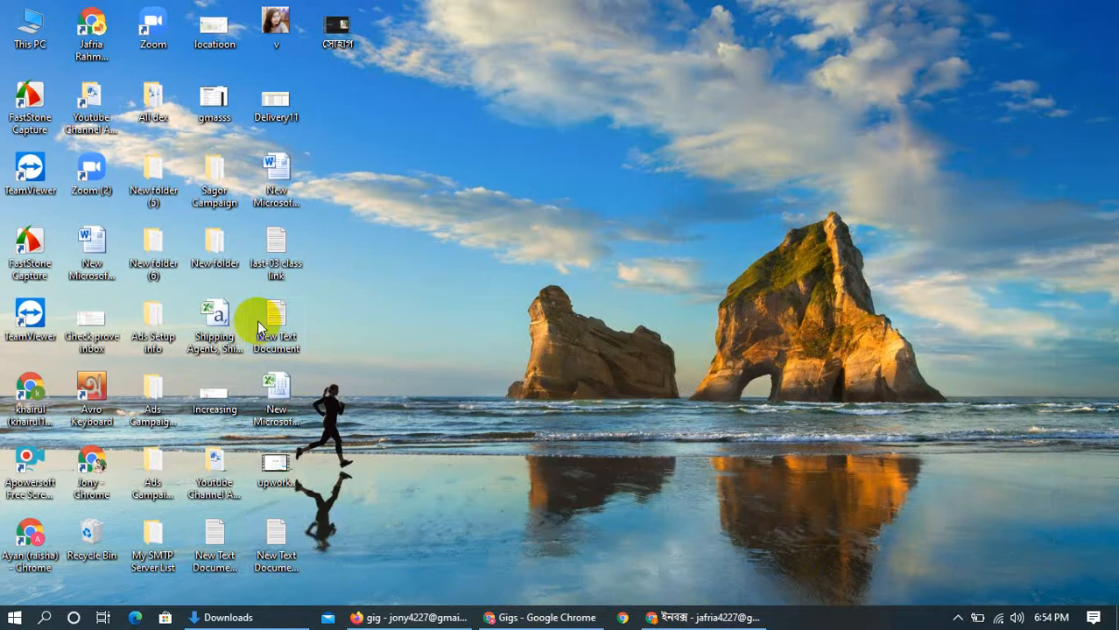
Open the New Text Document file on the desktop, copy its entire list of email addresses and minimize it
double_click(258, 326)
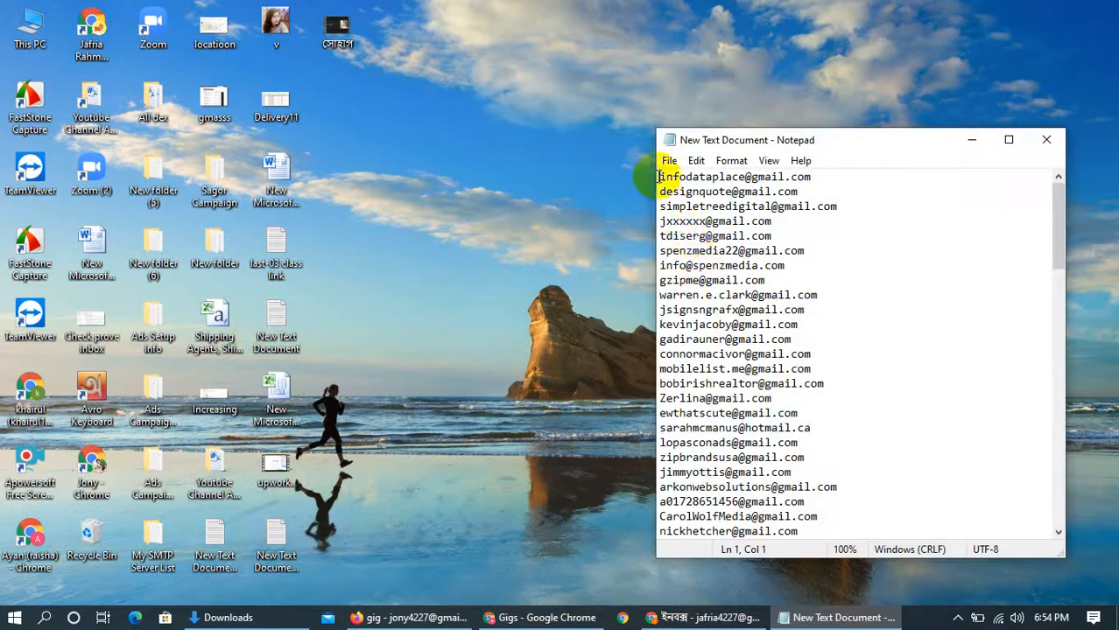
left_click_drag(659, 177, 842, 532)
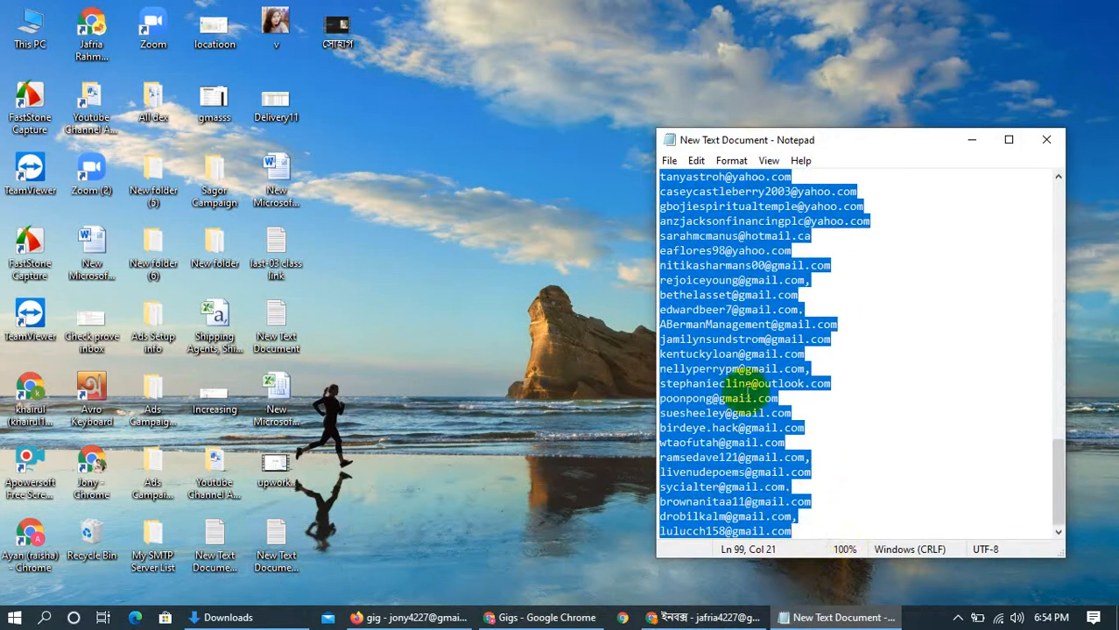
scroll(731, 376, "up", 20)
scroll(731, 377, "up", 5)
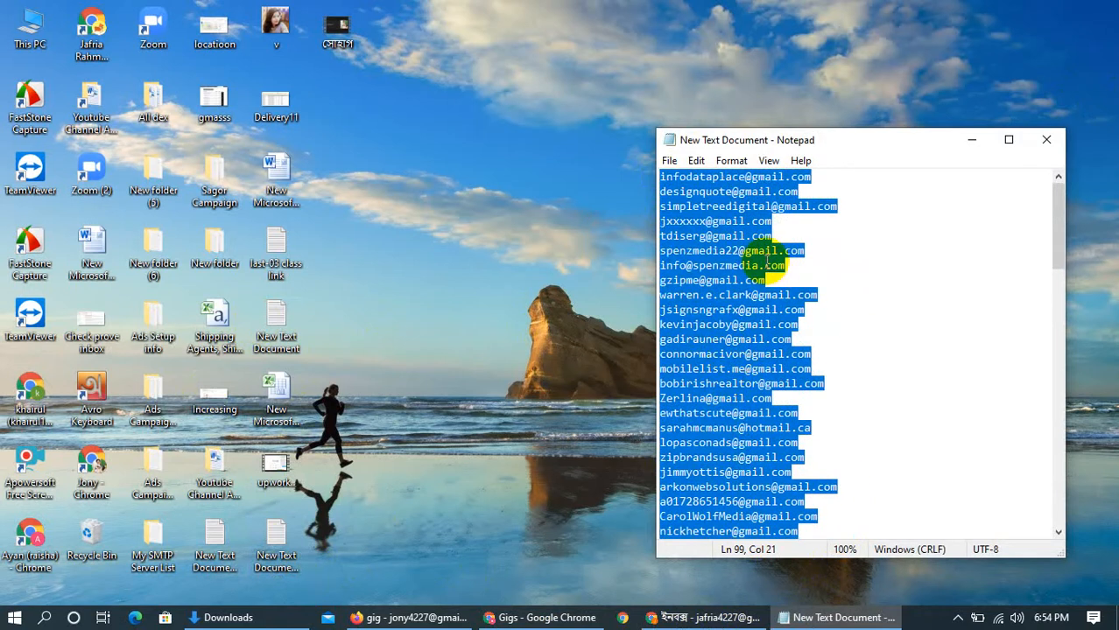
scroll(767, 263, "down", 1)
scroll(767, 260, "down", 2)
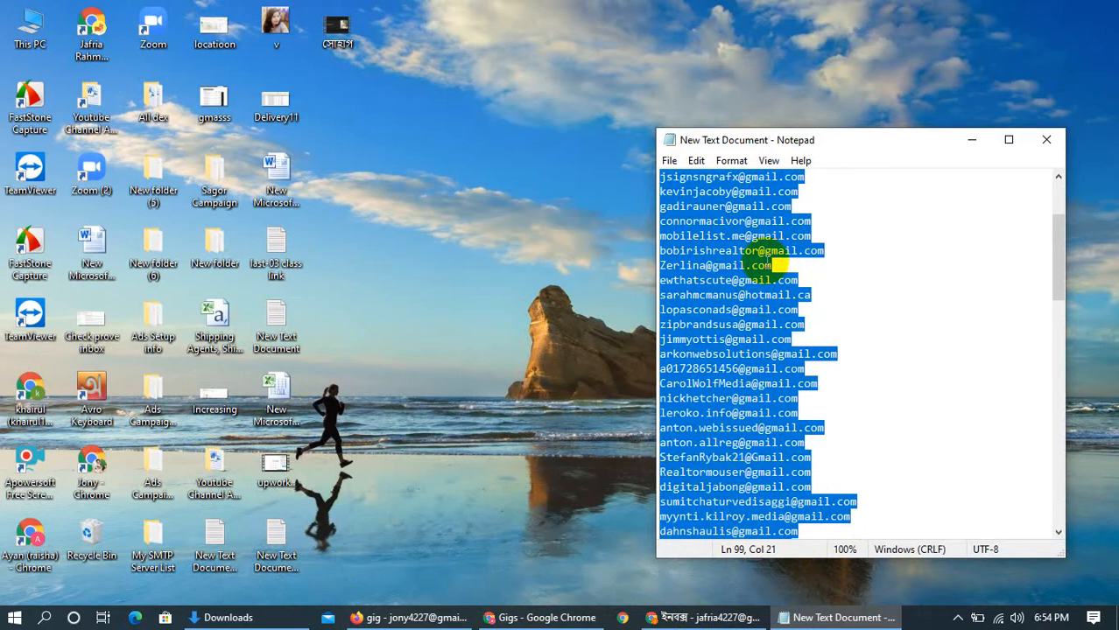
scroll(766, 291, "down", 1)
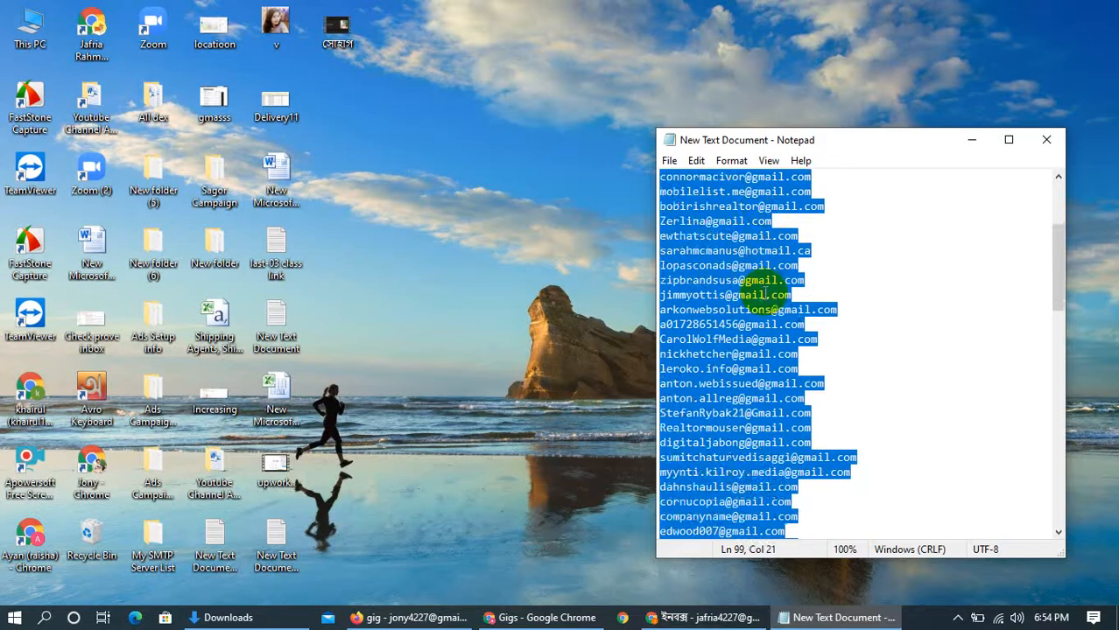
scroll(765, 285, "up", 4)
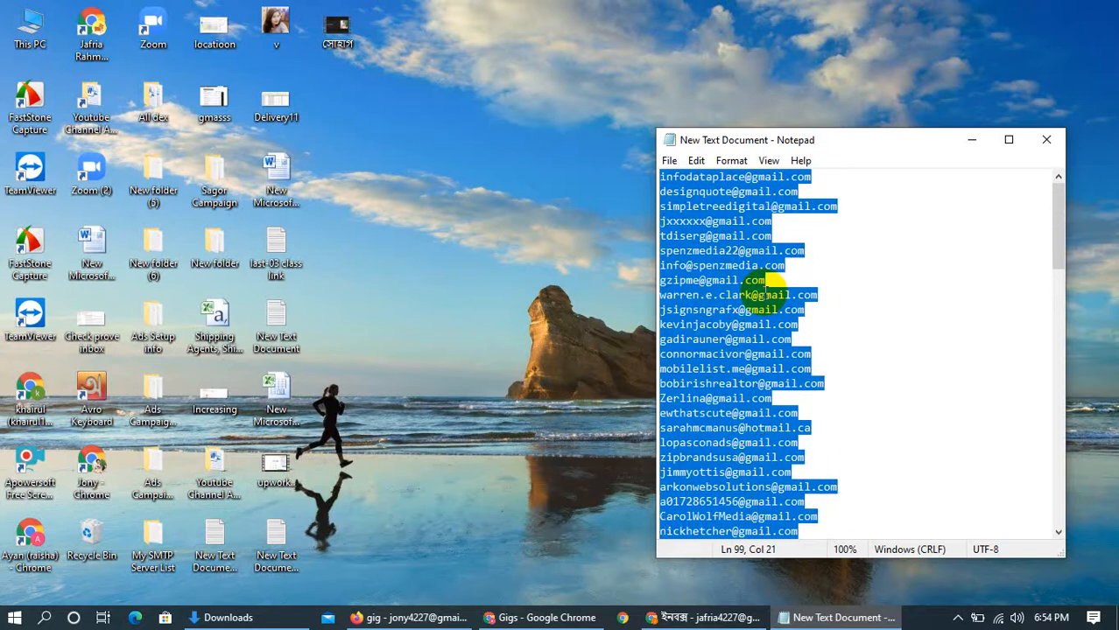
left_click(971, 140)
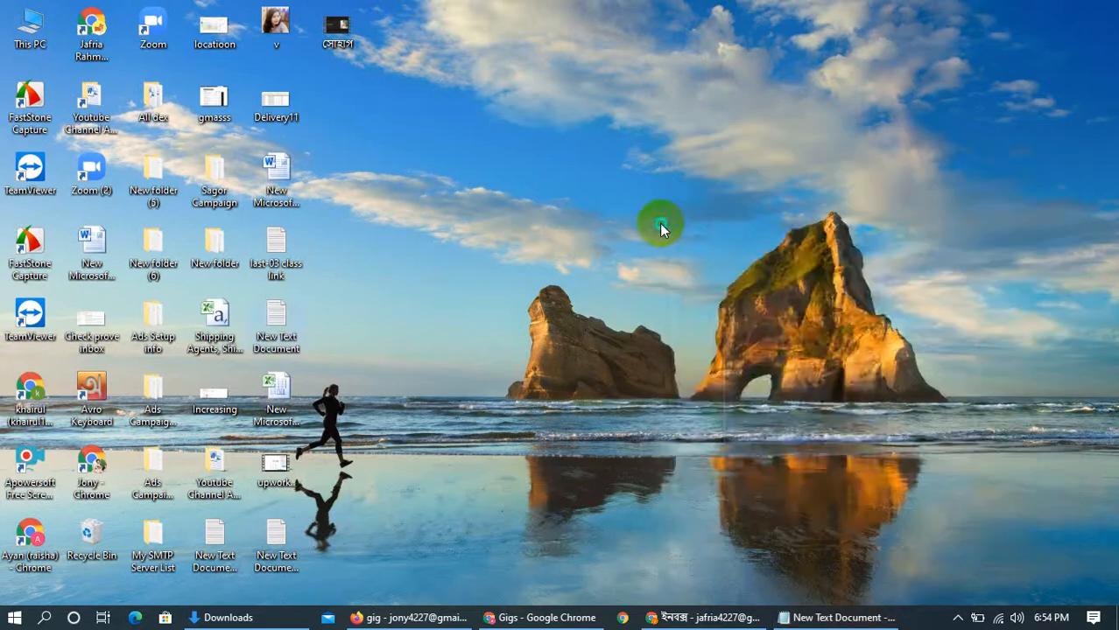
Create a new Microsoft Excel worksheet on the desktop with the default name and open it
right_click(662, 226)
mouse_move(715, 442)
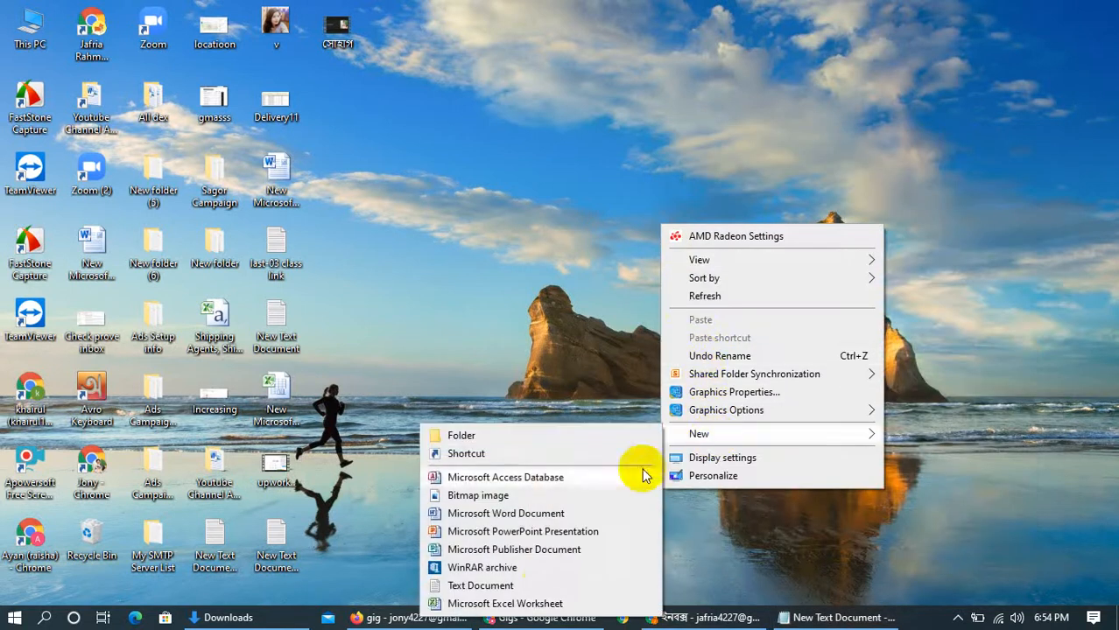
left_click(546, 604)
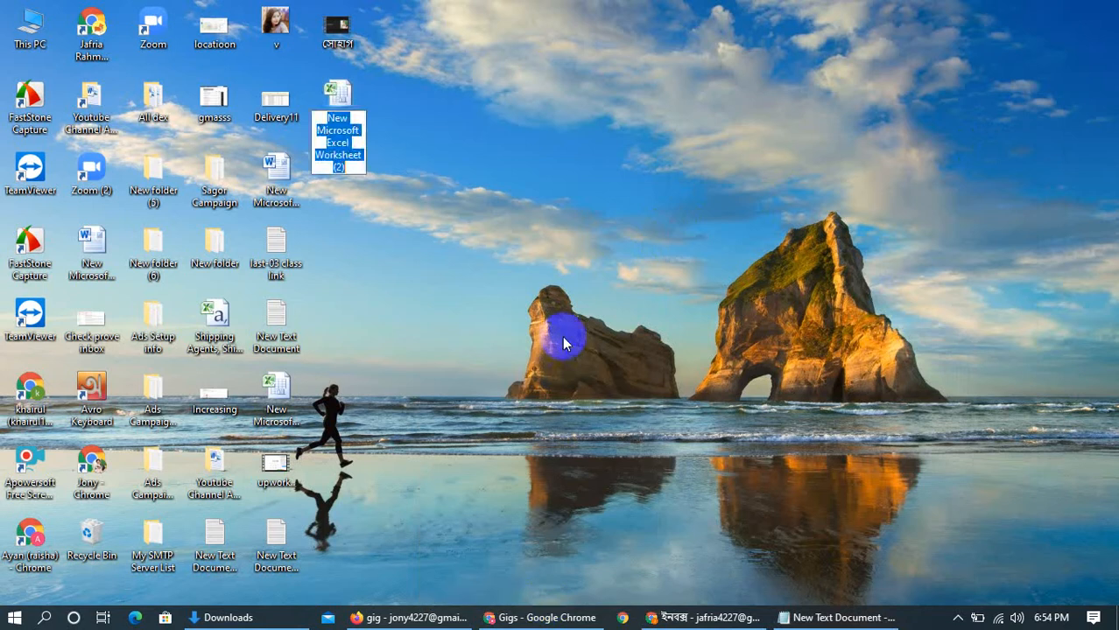
left_click(525, 296)
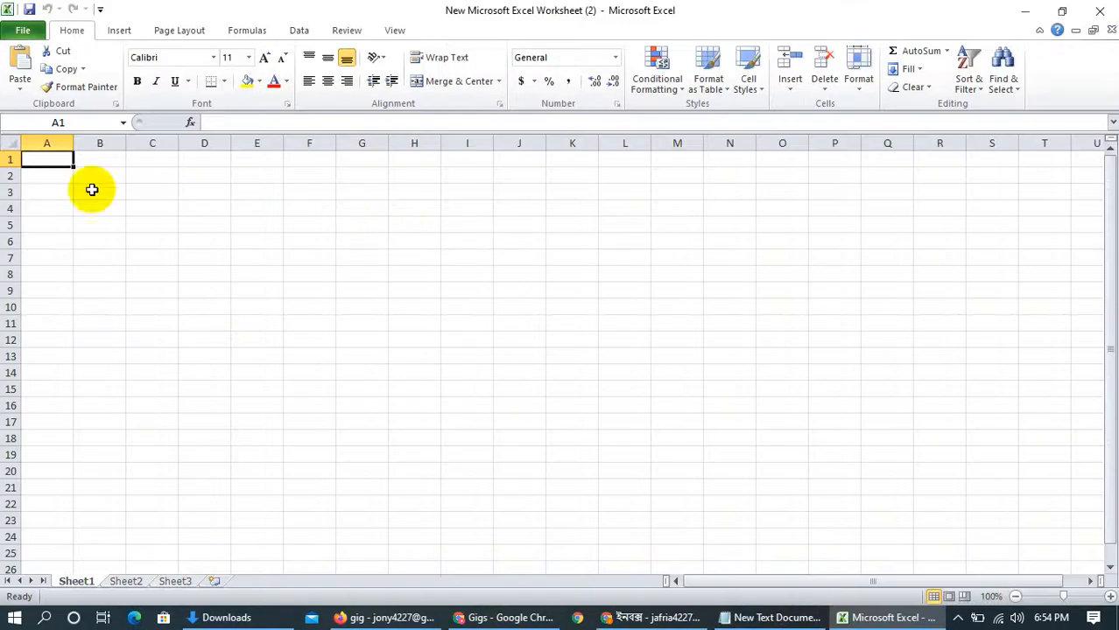
Paste the copied email addresses as text starting in cell A1 and autofit the width of column A
right_click(44, 159)
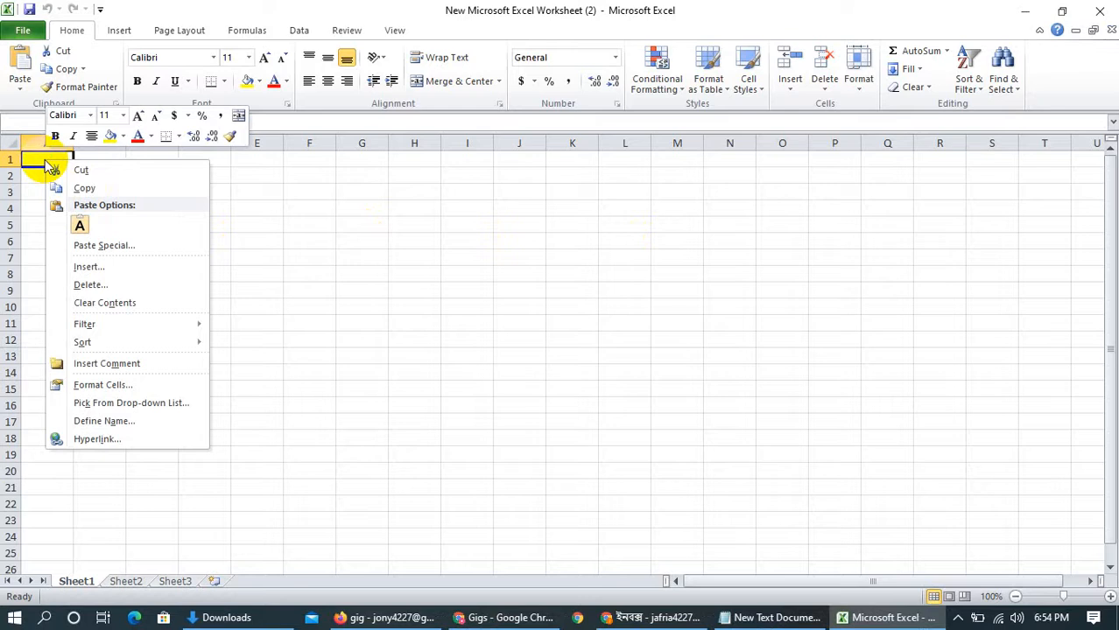
left_click(79, 225)
double_click(212, 208)
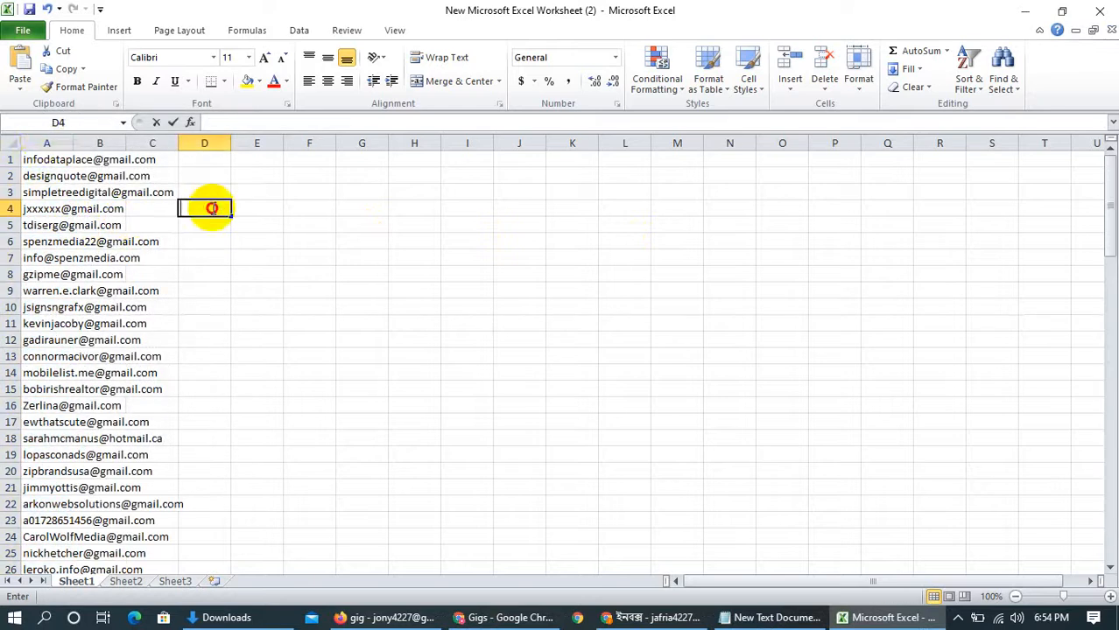
left_click(50, 143)
double_click(74, 143)
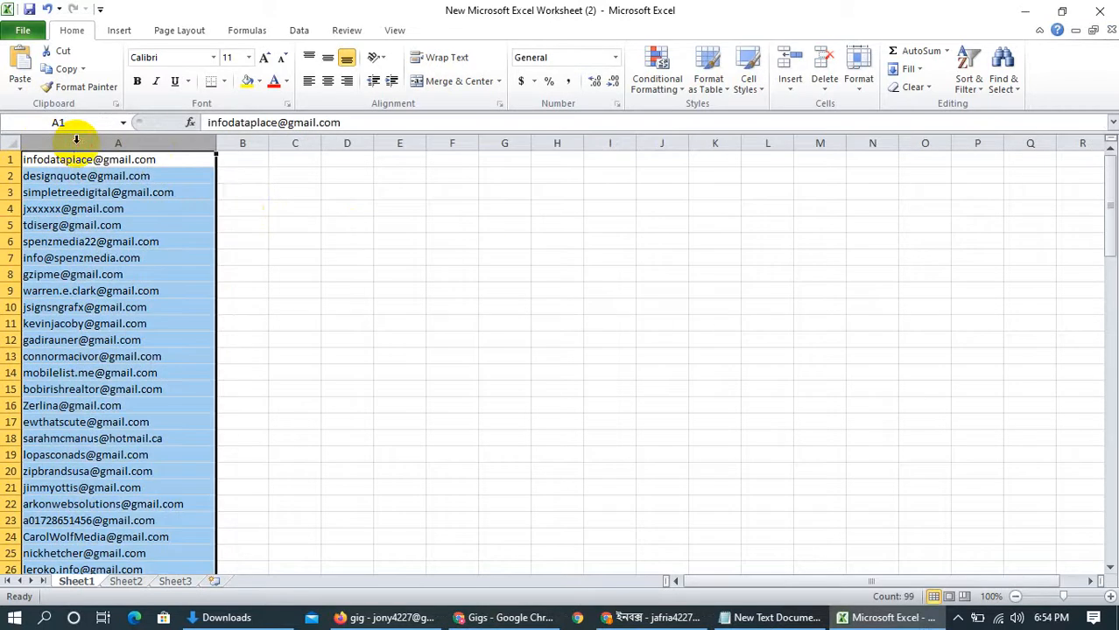
left_click(282, 228)
left_click(122, 158)
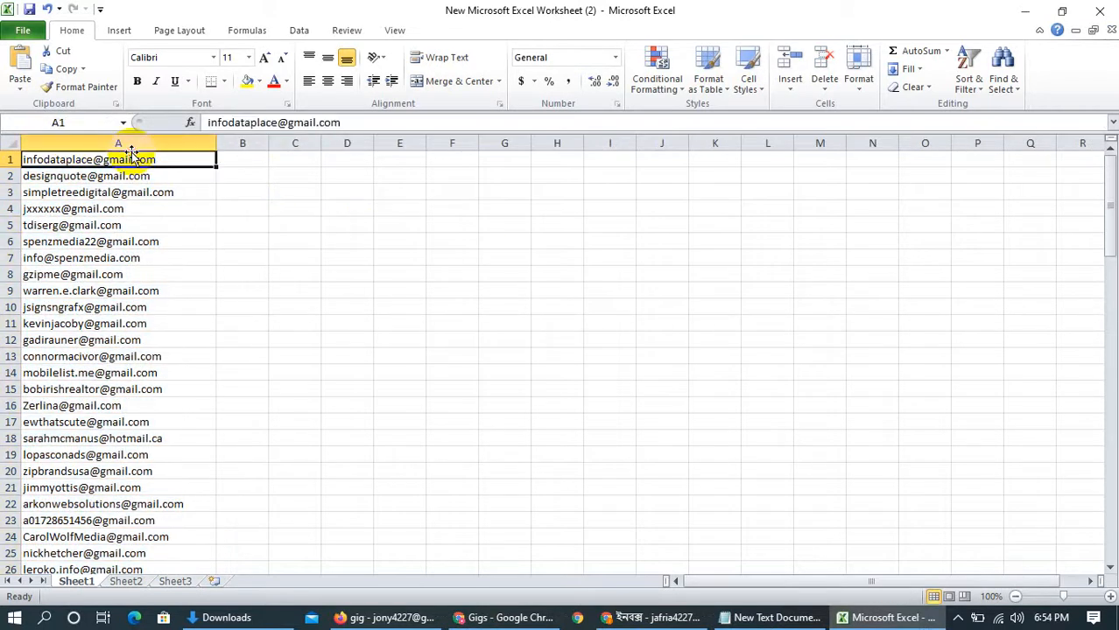
Search column A for gmail.com and list all matching cells
left_click(128, 140)
key("ctrl+f")
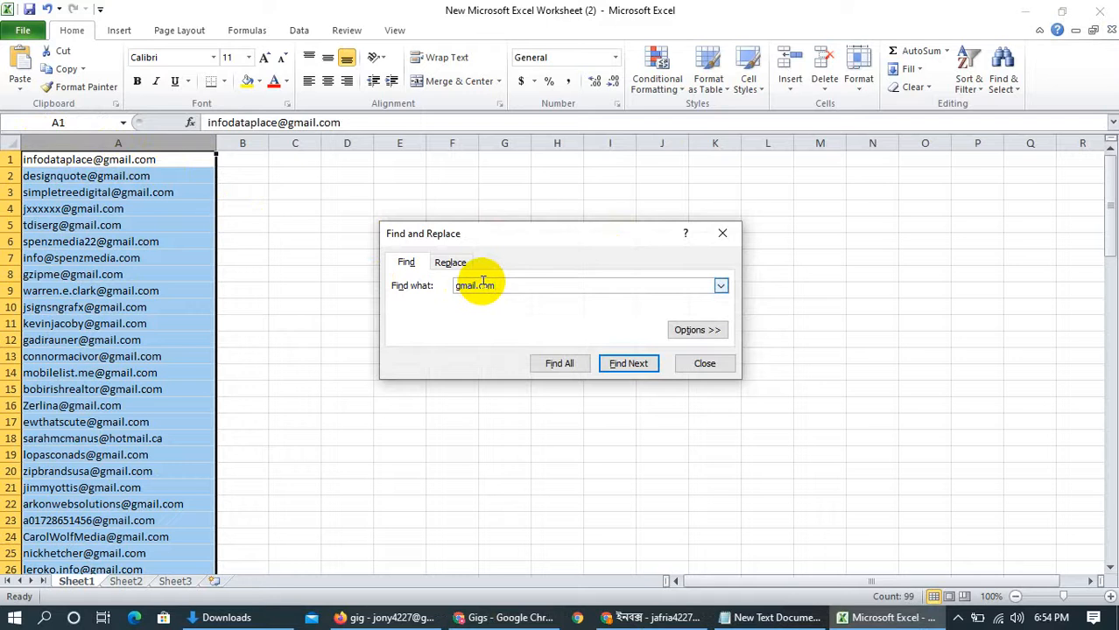
left_click(604, 370)
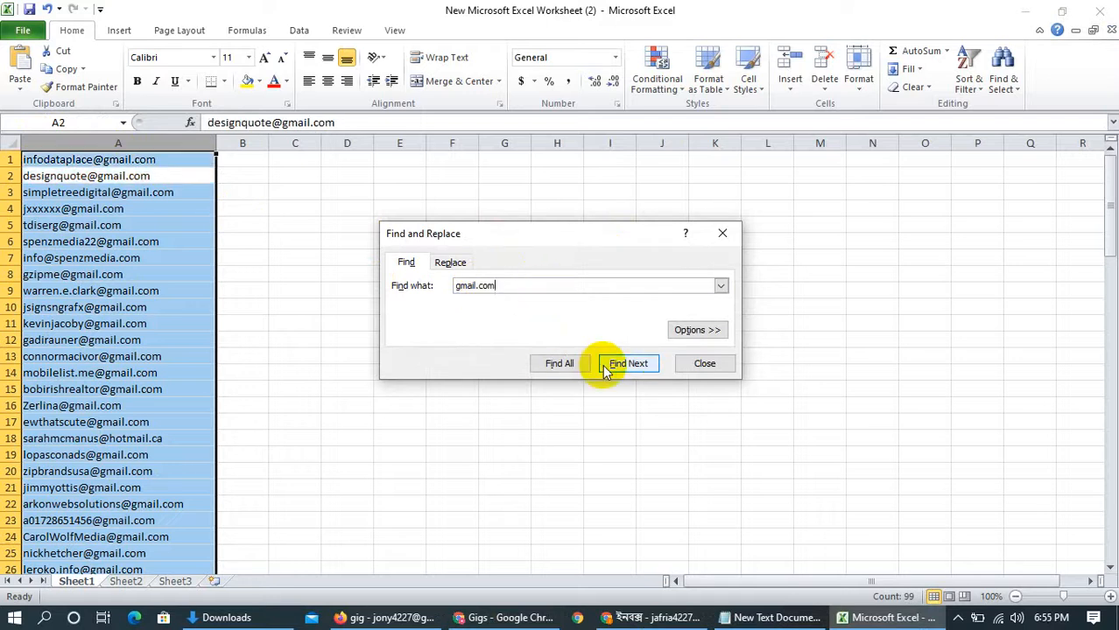
left_click(451, 262)
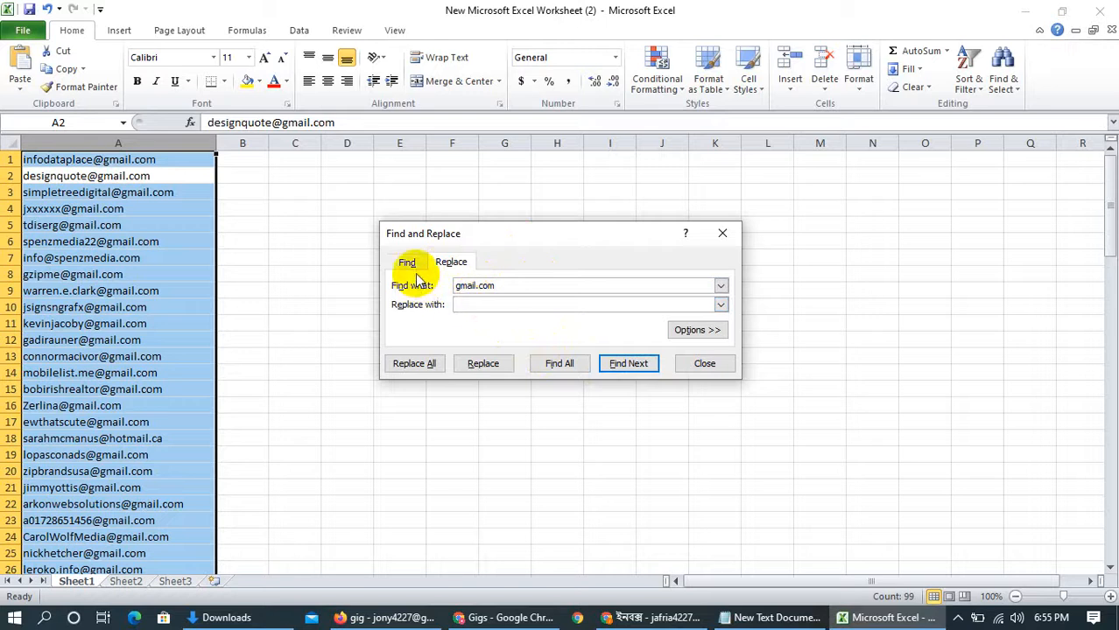
left_click(546, 362)
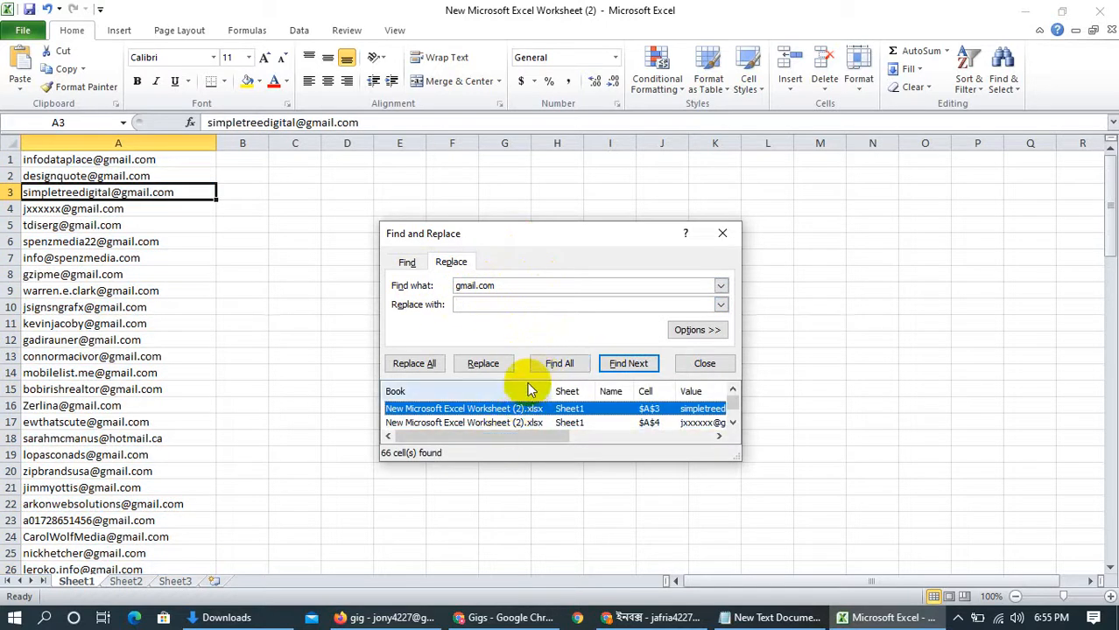
Select every cell in the list of gmail.com search results
left_click(153, 255)
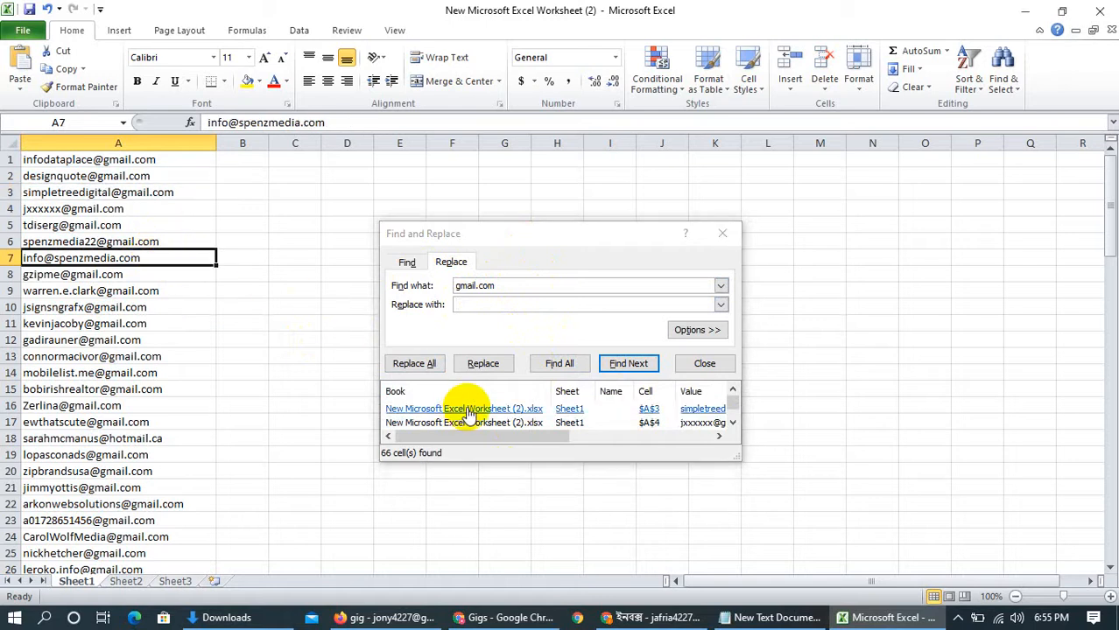
key("ctrl+a")
left_click(515, 412)
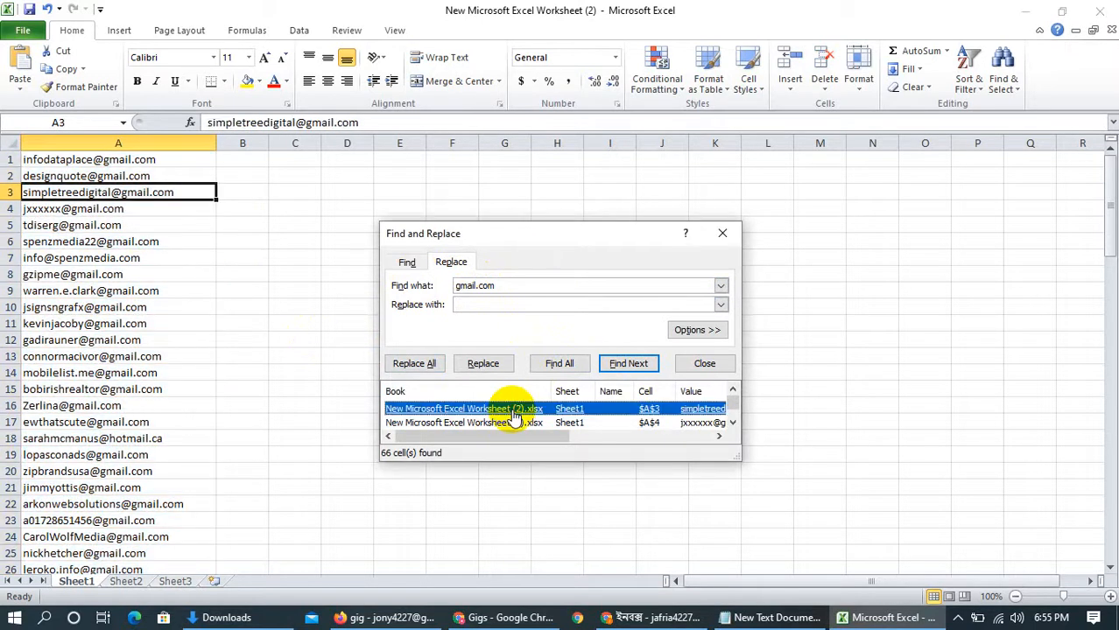
key("ctrl+a")
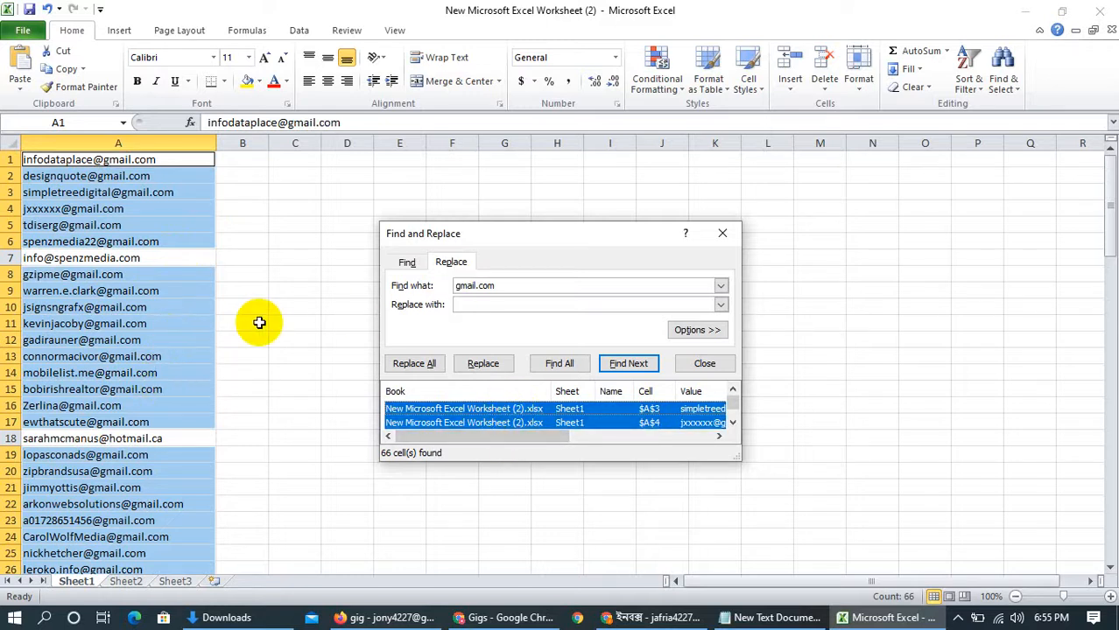
Copy the selected gmail.com addresses into column N and autofit that column's width
right_click(138, 213)
left_click(175, 242)
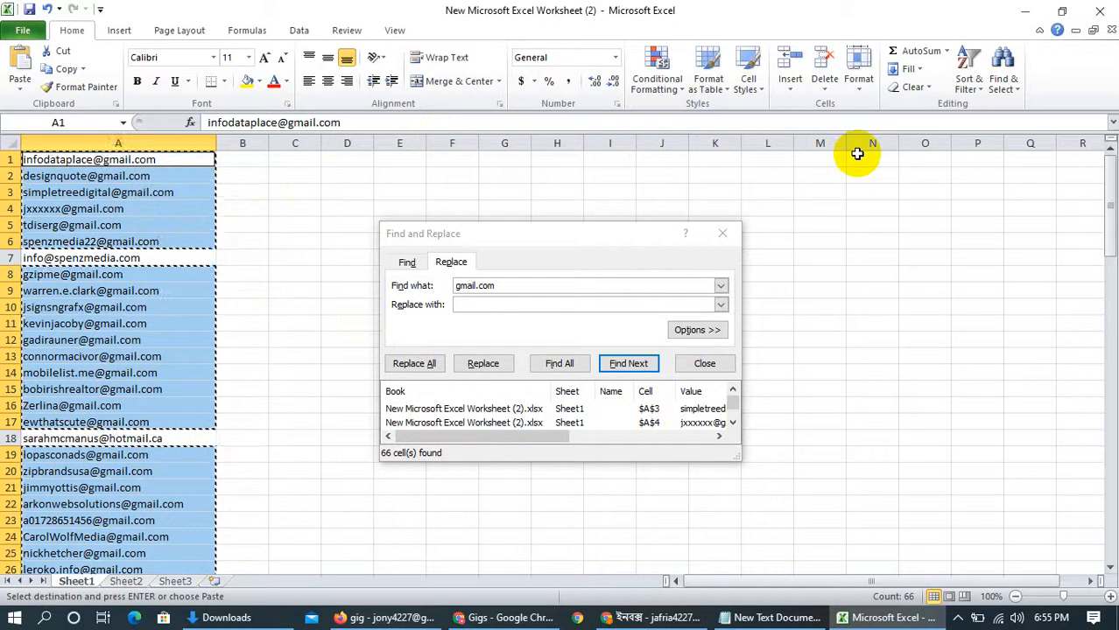
left_click(858, 147)
right_click(860, 151)
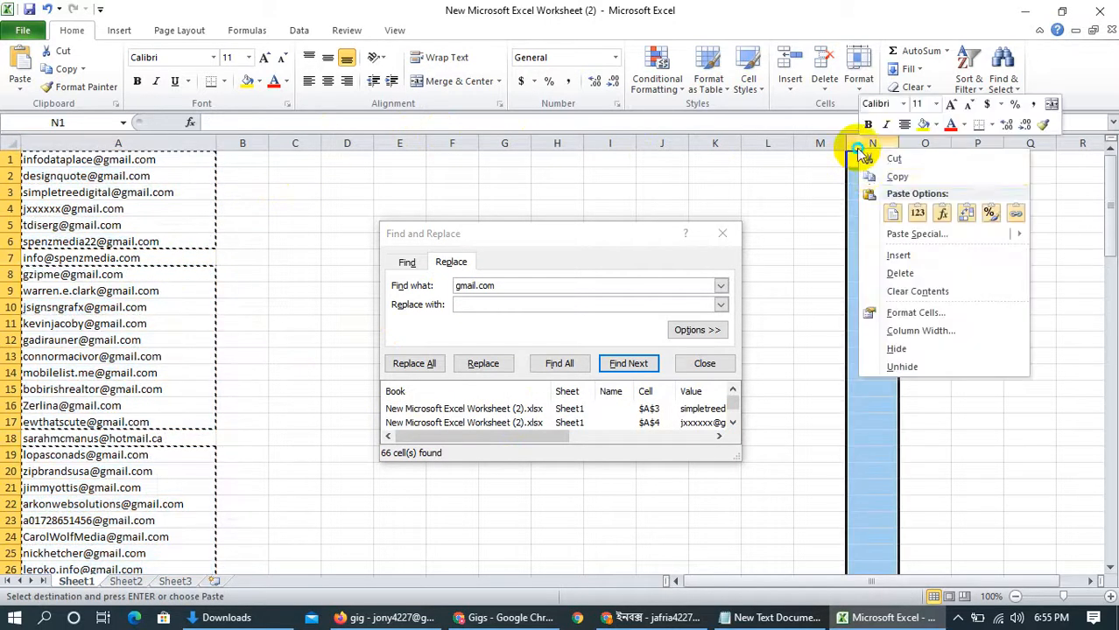
left_click(893, 212)
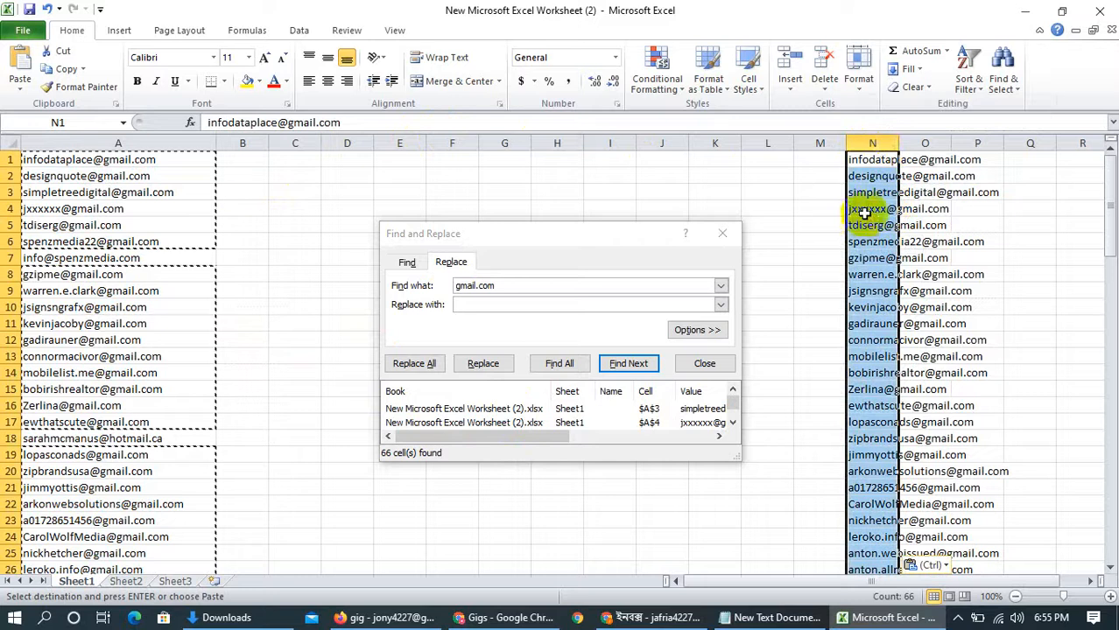
double_click(899, 142)
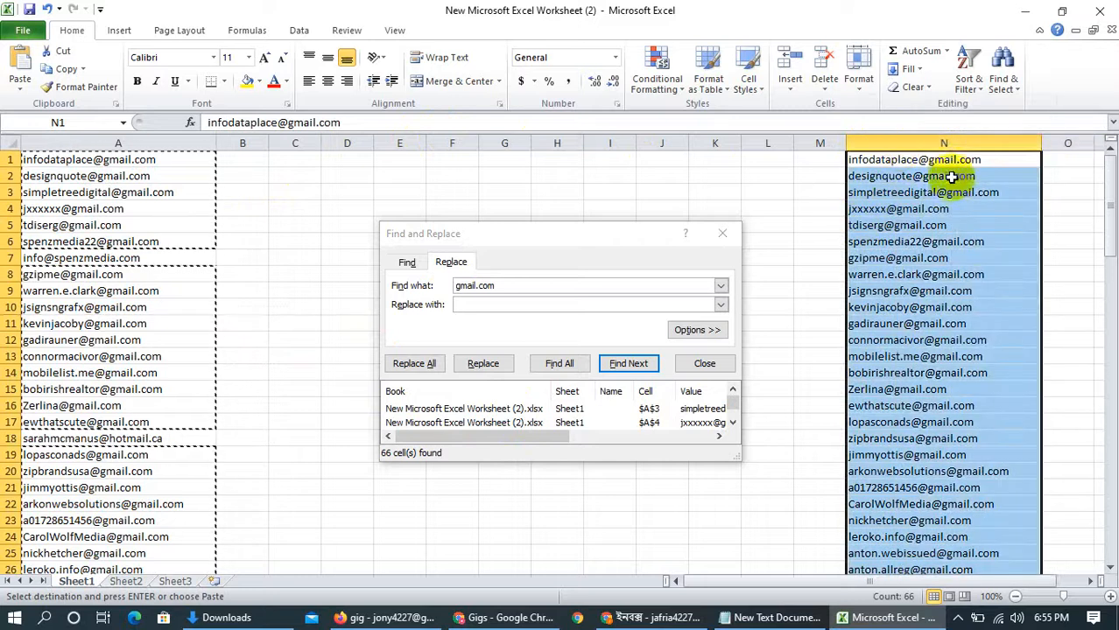
scroll(931, 411, "down", 2)
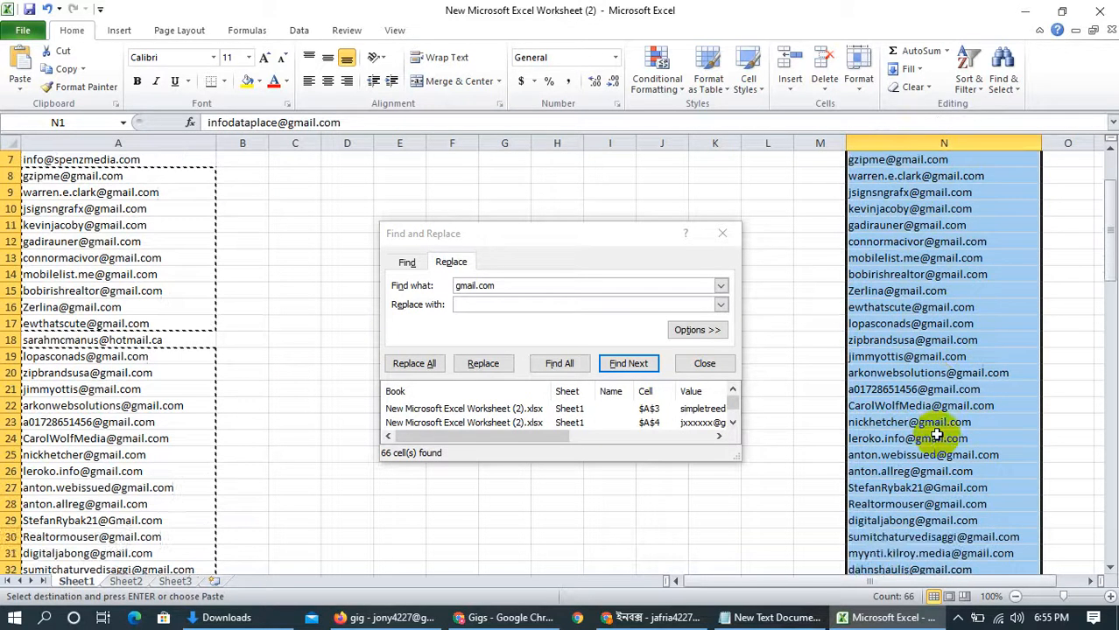
scroll(932, 433, "up", 2)
scroll(936, 428, "down", 4)
scroll(935, 428, "down", 3)
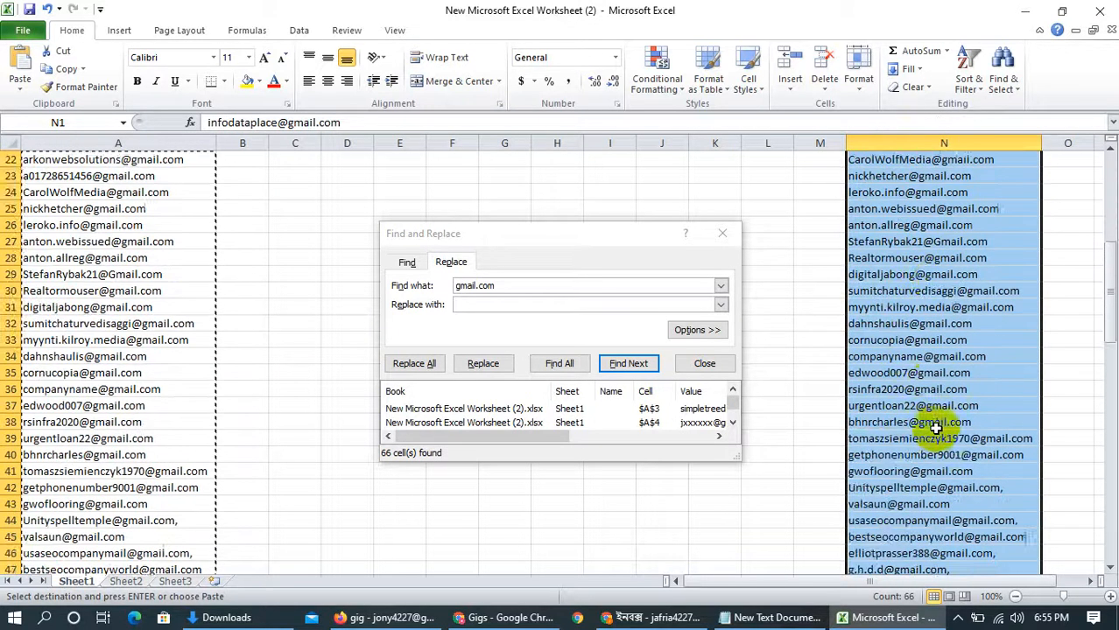
scroll(935, 428, "down", 4)
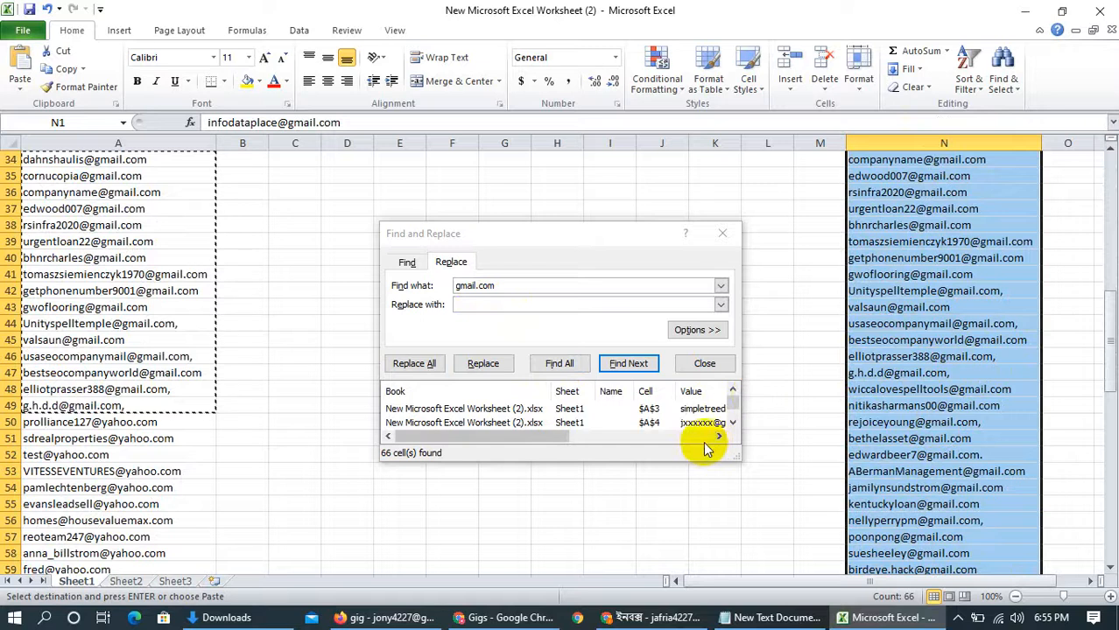
Minimize the worksheet and open the Email text file from All dex > Niche Email Listing Class in a maximized window
left_click(1032, 13)
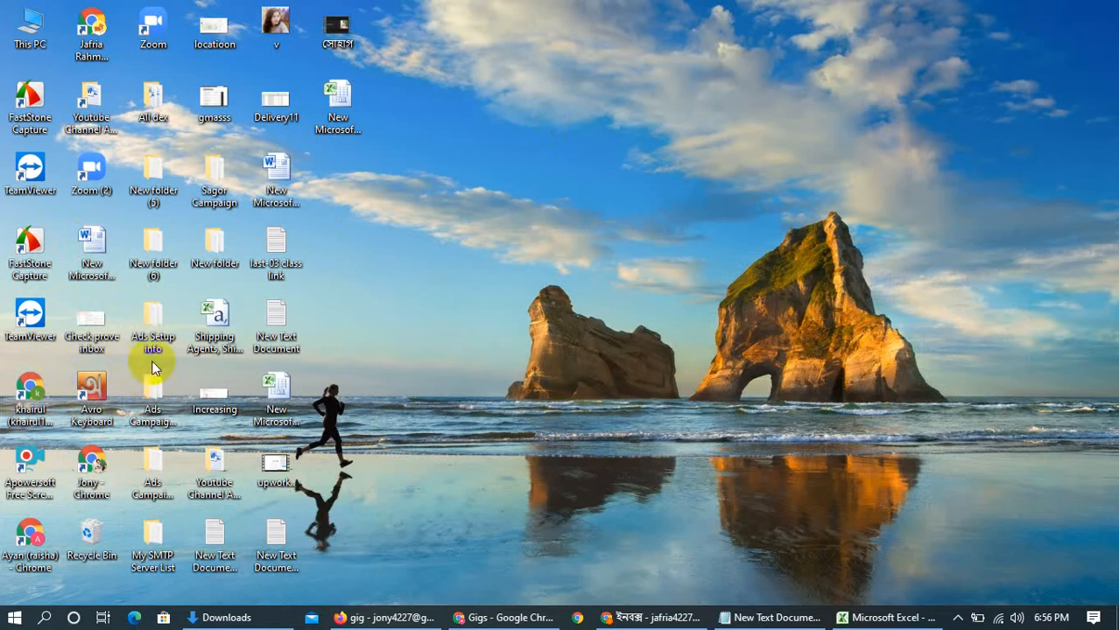
double_click(141, 95)
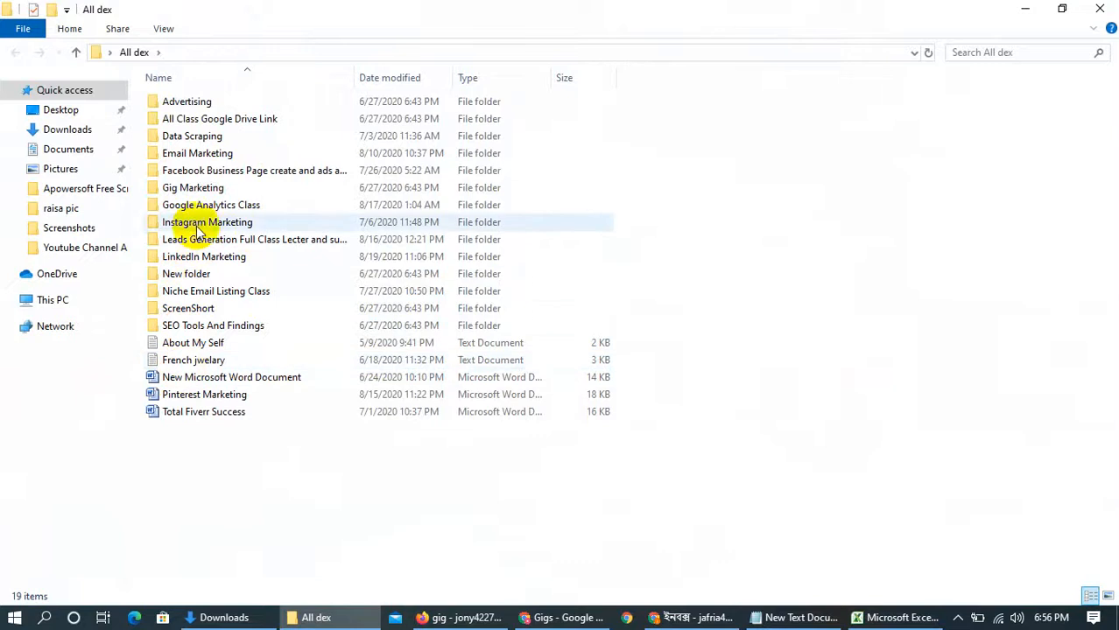
double_click(201, 294)
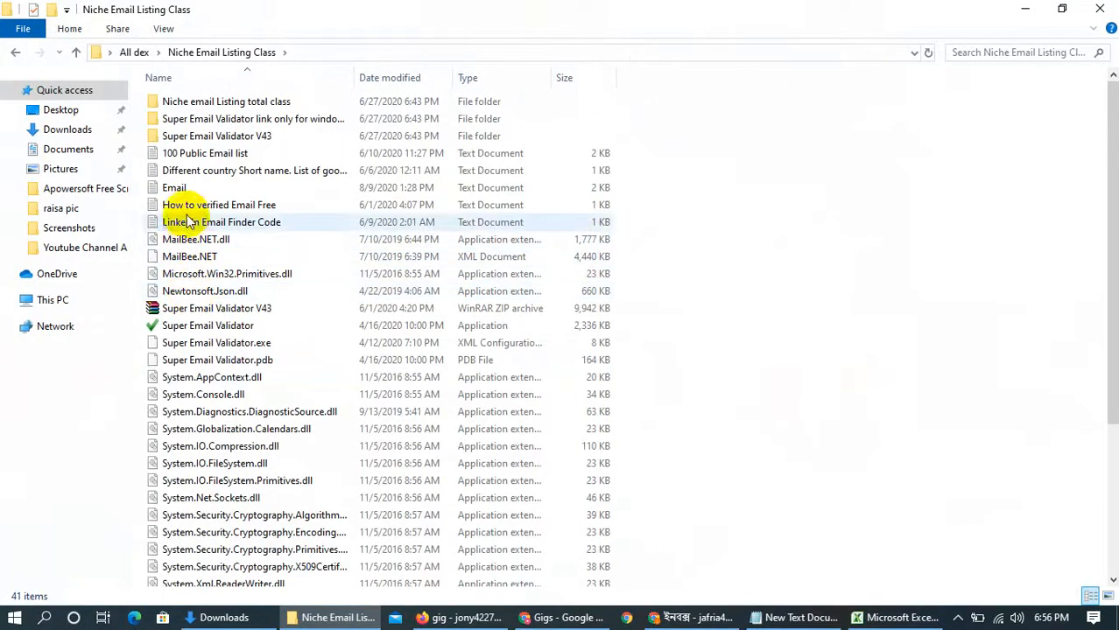
double_click(195, 189)
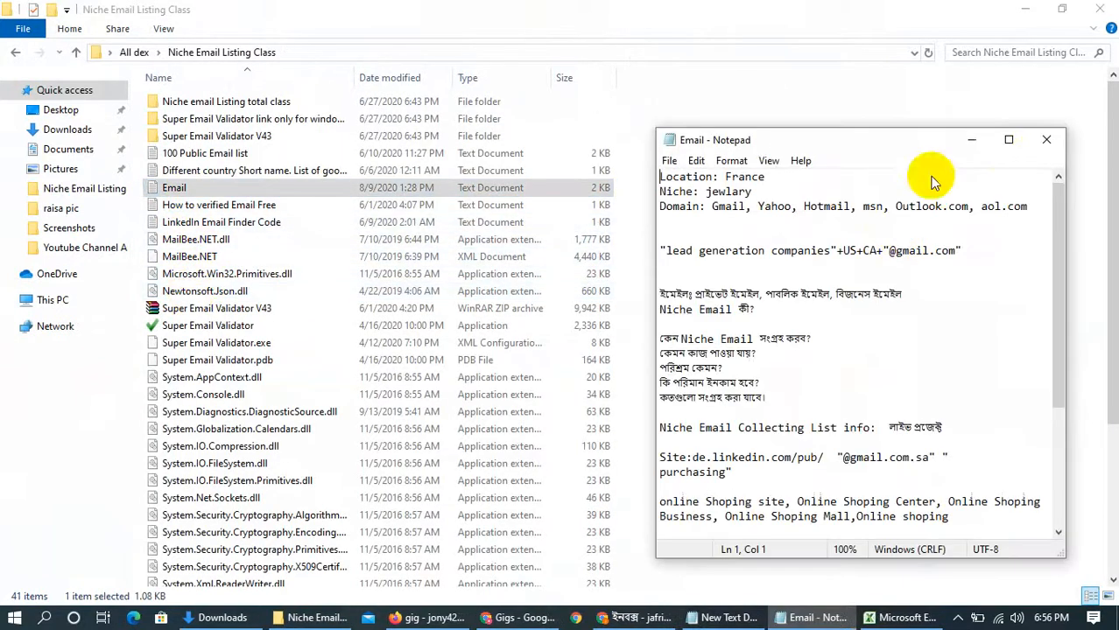
left_click(1009, 140)
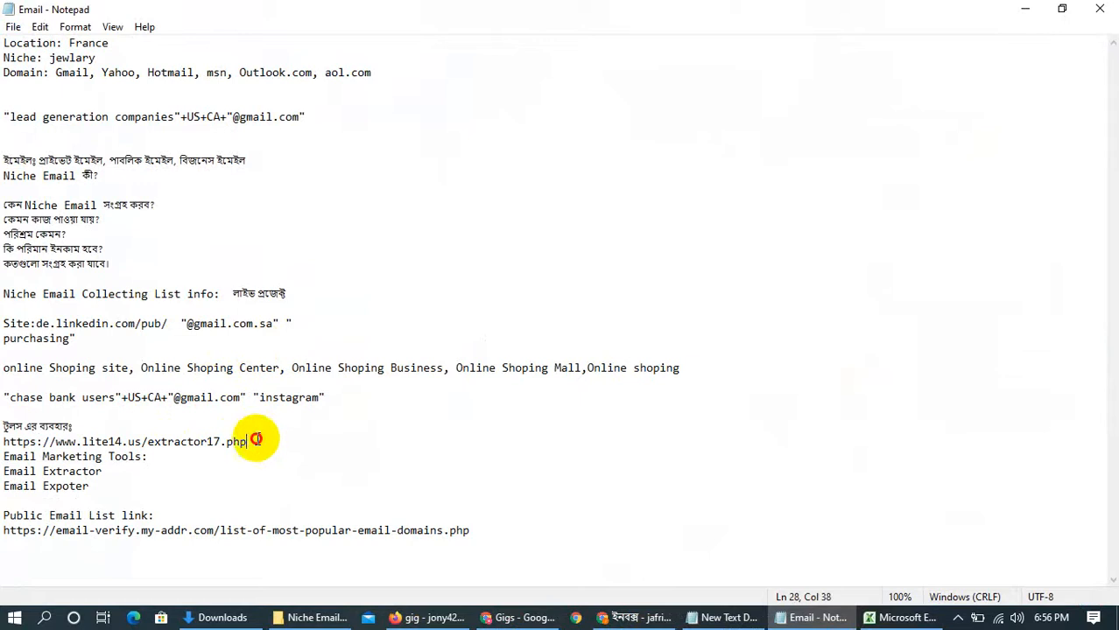
left_click_drag(256, 440, 3, 442)
right_click(20, 447)
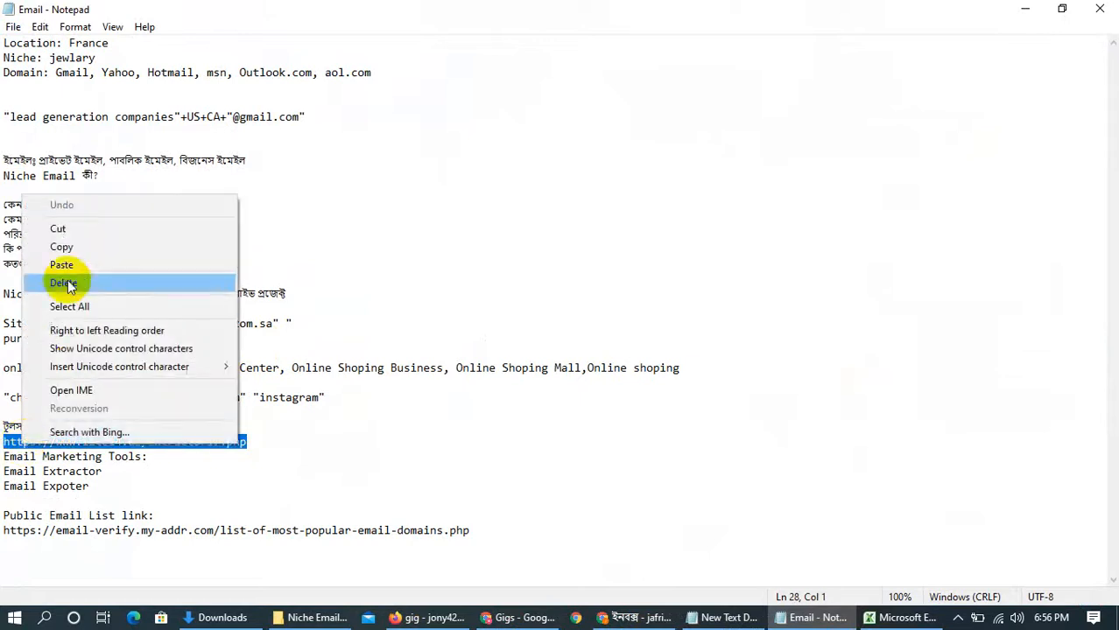
left_click(88, 247)
left_click(1030, 8)
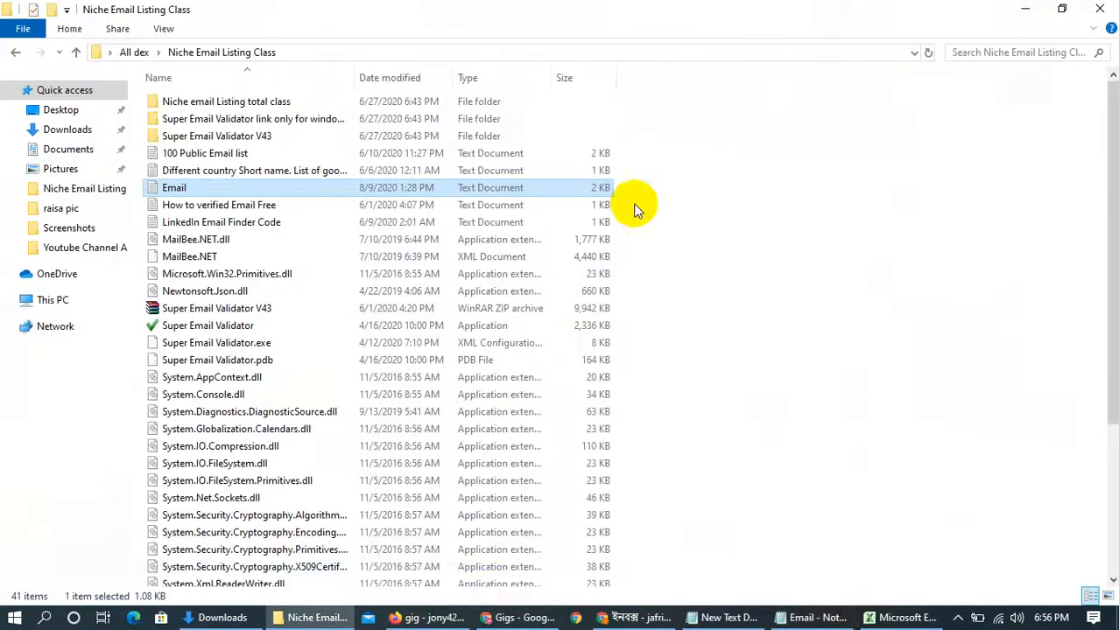
left_click(507, 620)
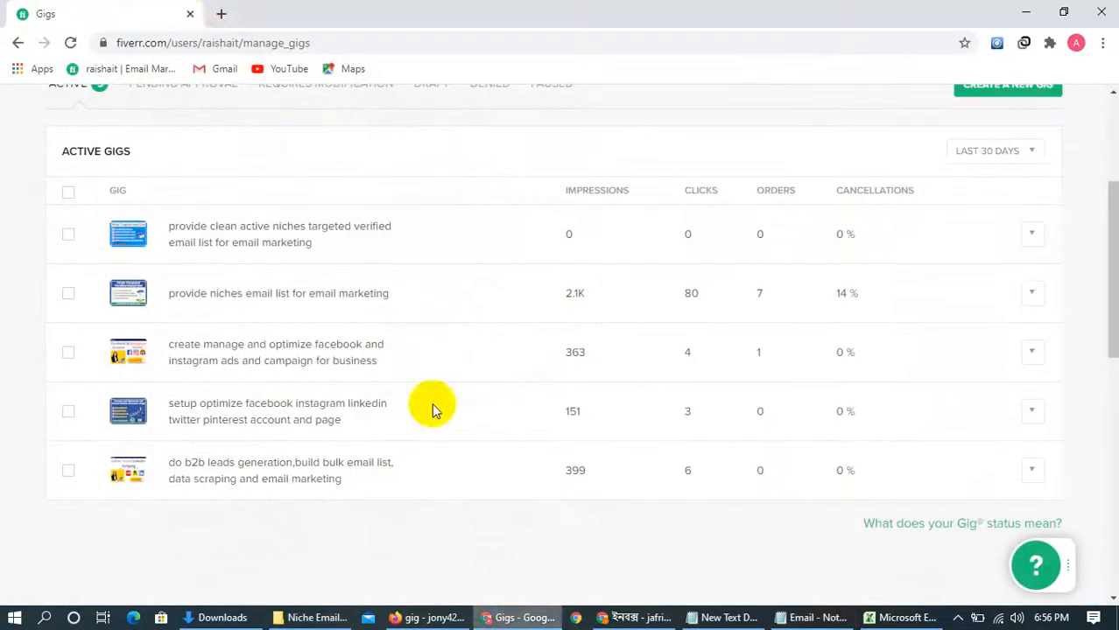
left_click(219, 12)
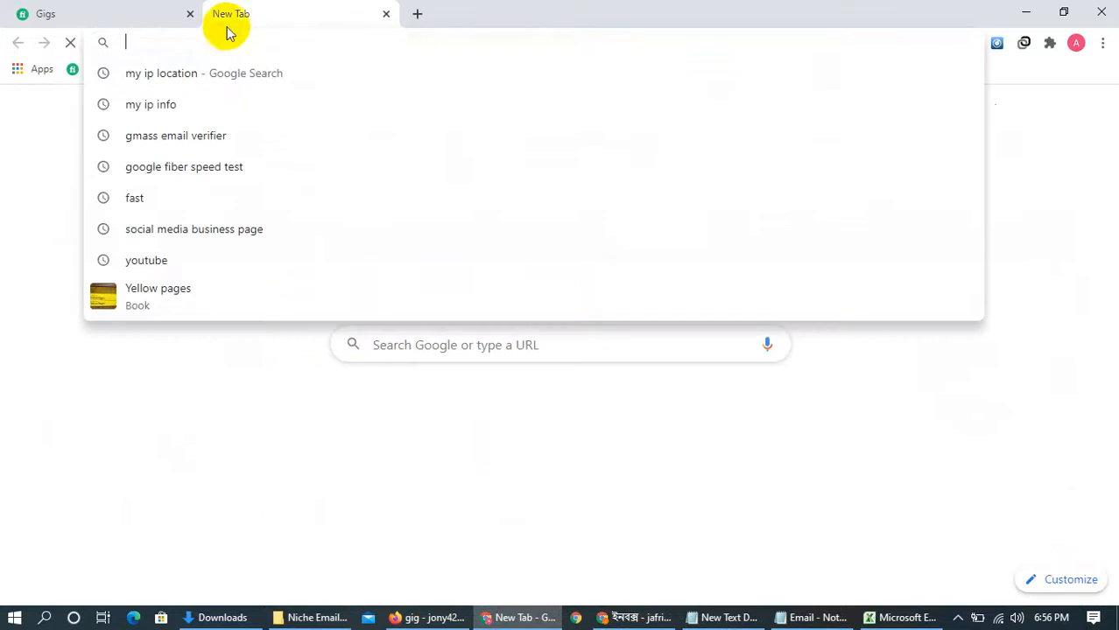
left_click(190, 13)
right_click(216, 40)
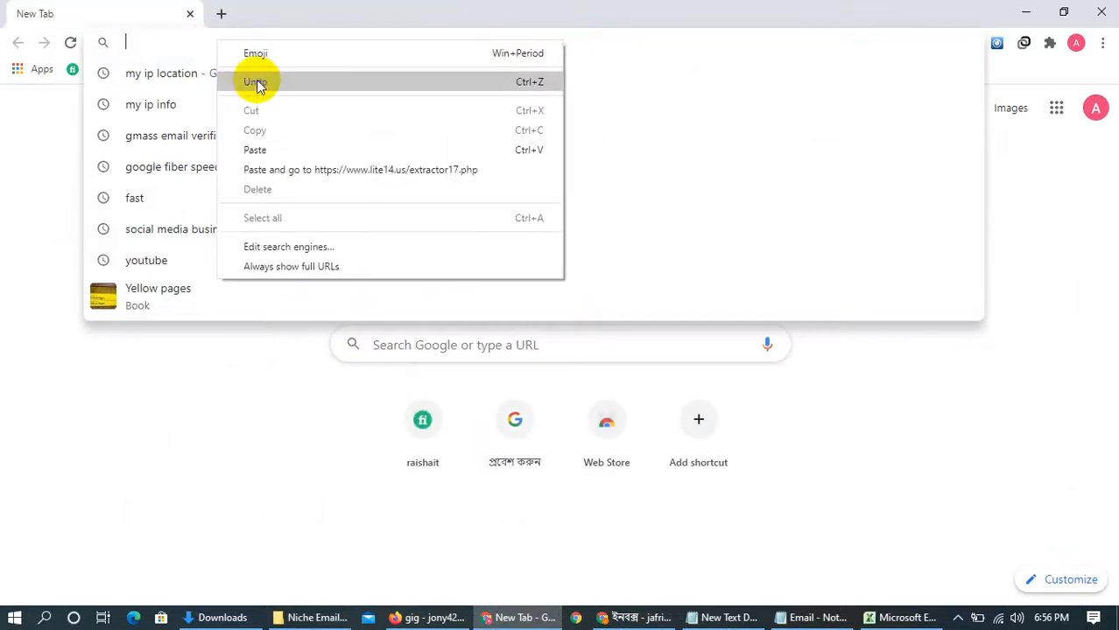
left_click(254, 150)
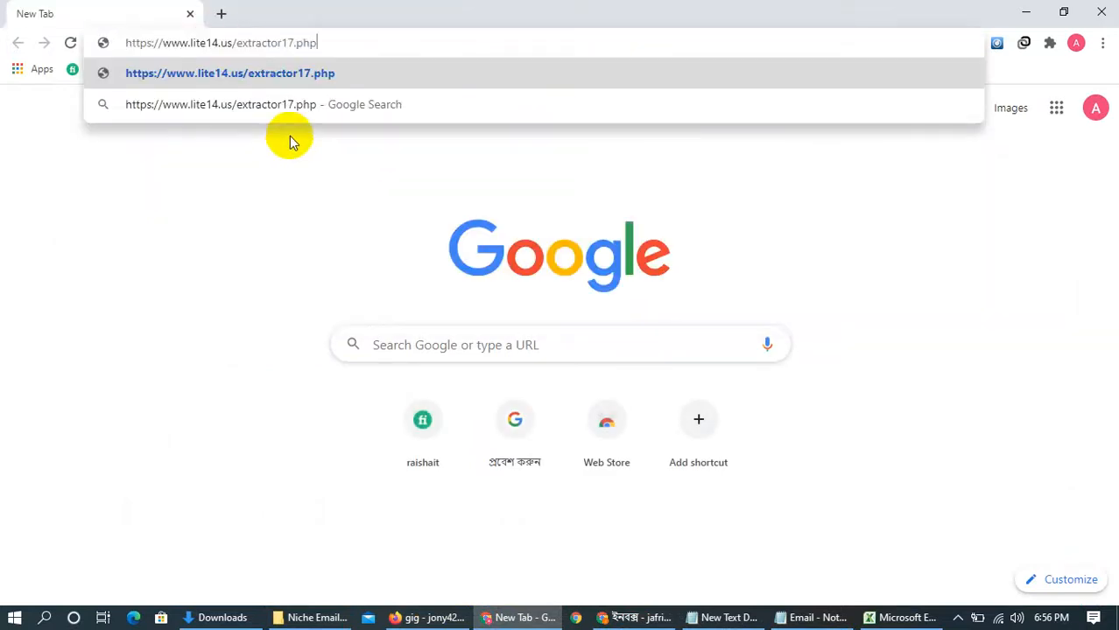
left_click(326, 85)
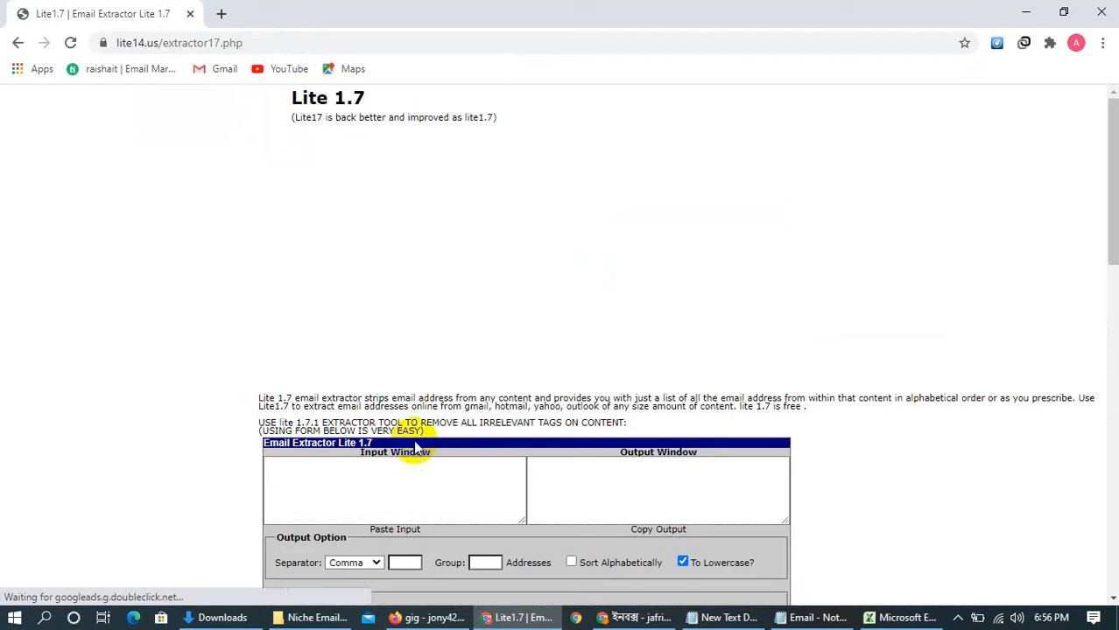
scroll(416, 447, "down", 3)
left_click(902, 617)
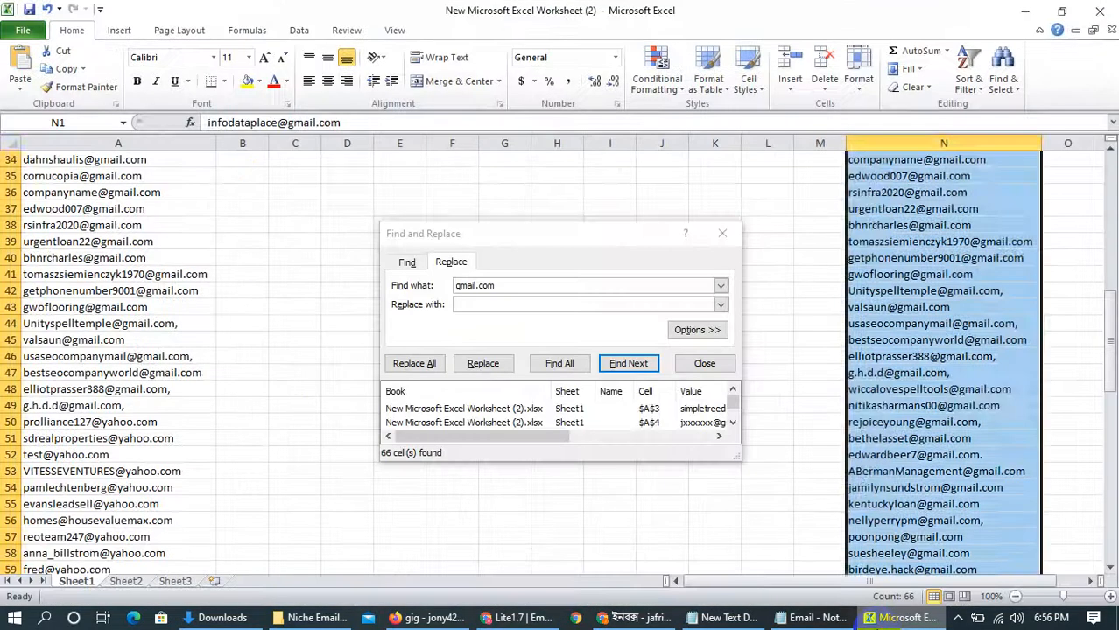
left_click(902, 617)
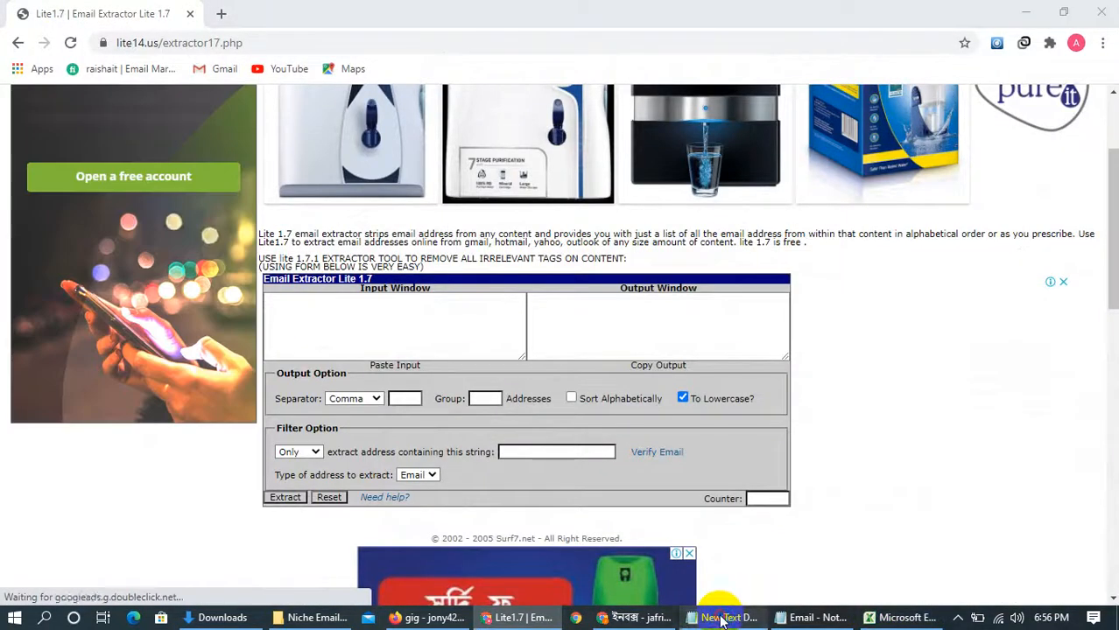
left_click(722, 617)
left_click(723, 617)
left_click(814, 618)
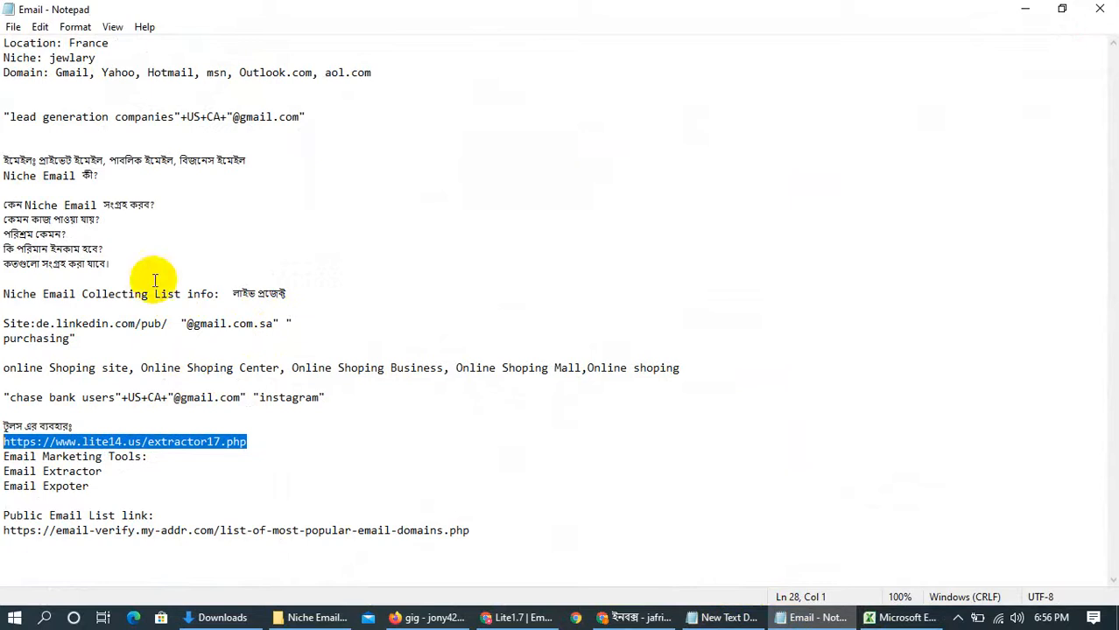
left_click_drag(333, 403, 7, 399)
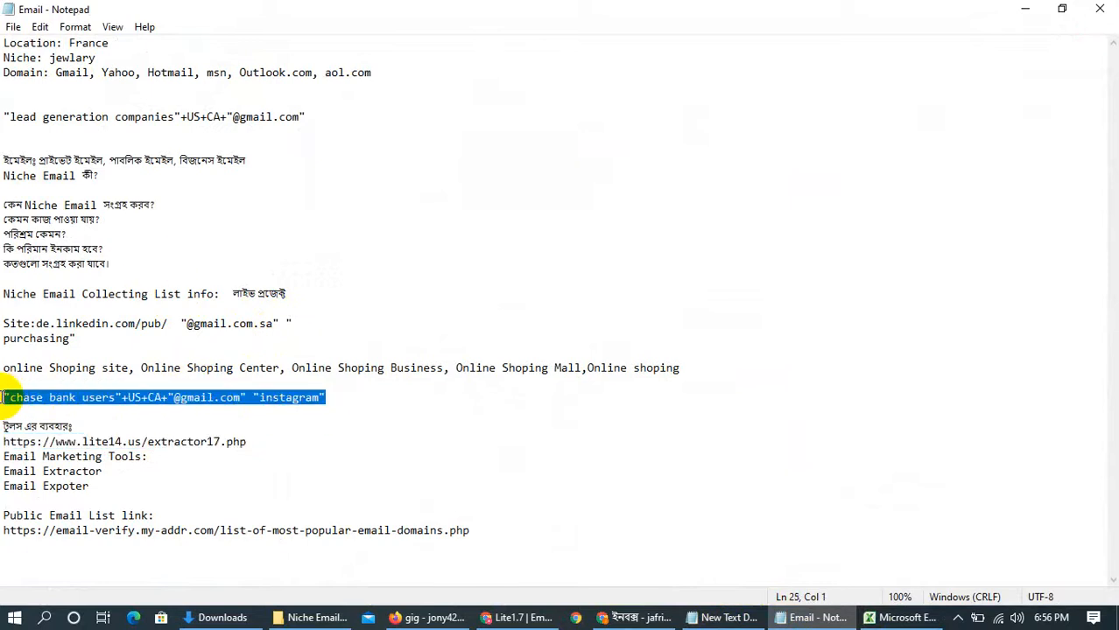
left_click(1062, 9)
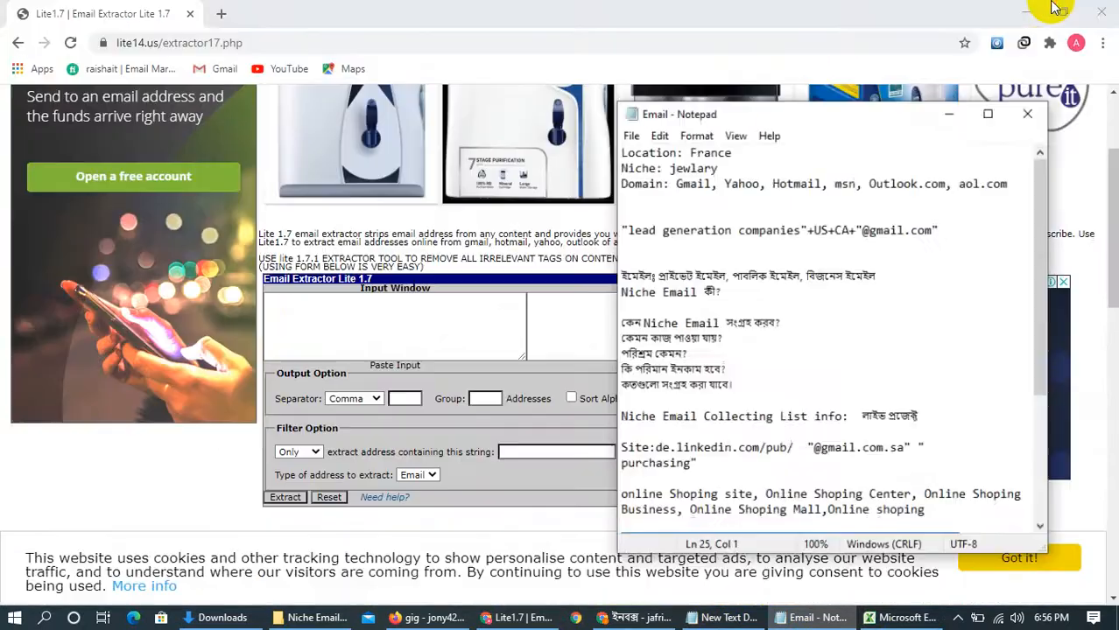
left_click(1033, 10)
left_click(974, 140)
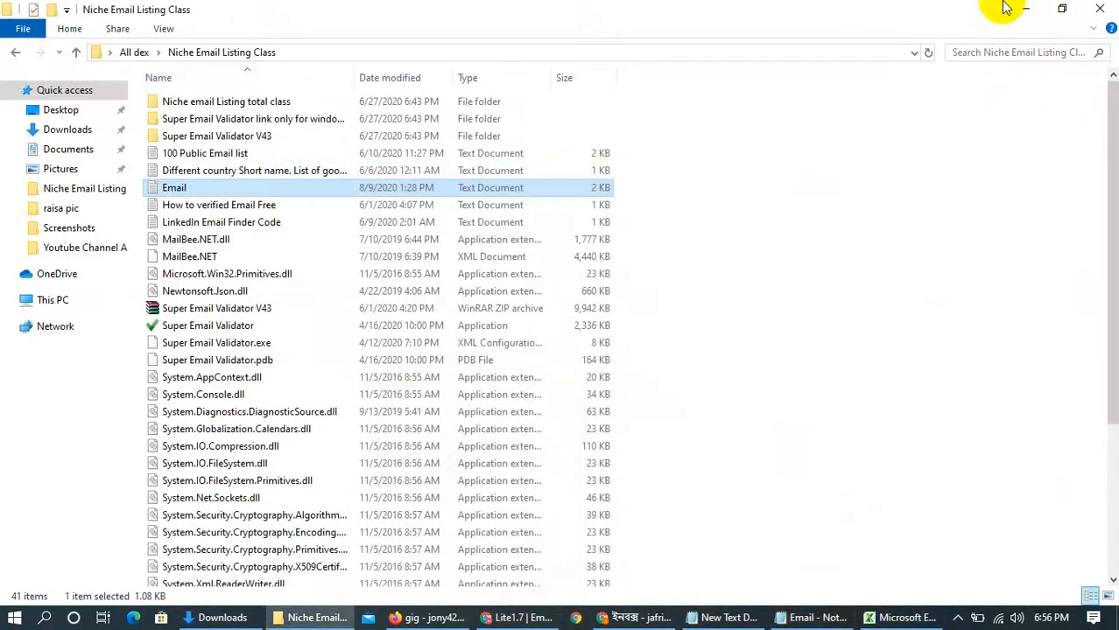
left_click(1025, 8)
left_click(517, 618)
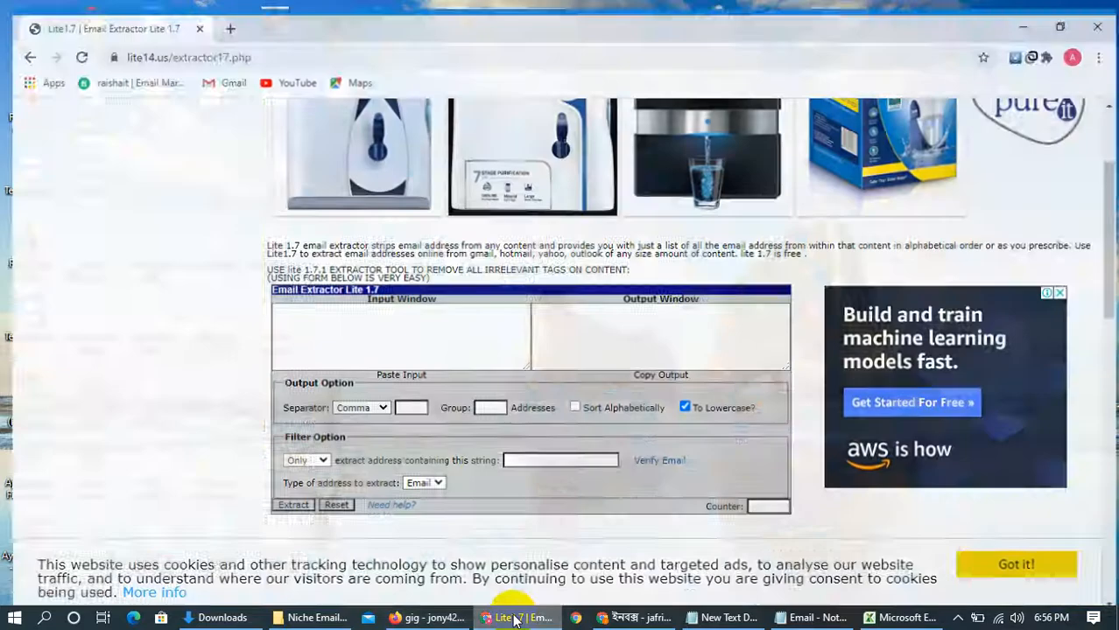
left_click(221, 13)
type("\"chase bank users\"+US+CA+\"@gmail.com\" \"instagram\"")
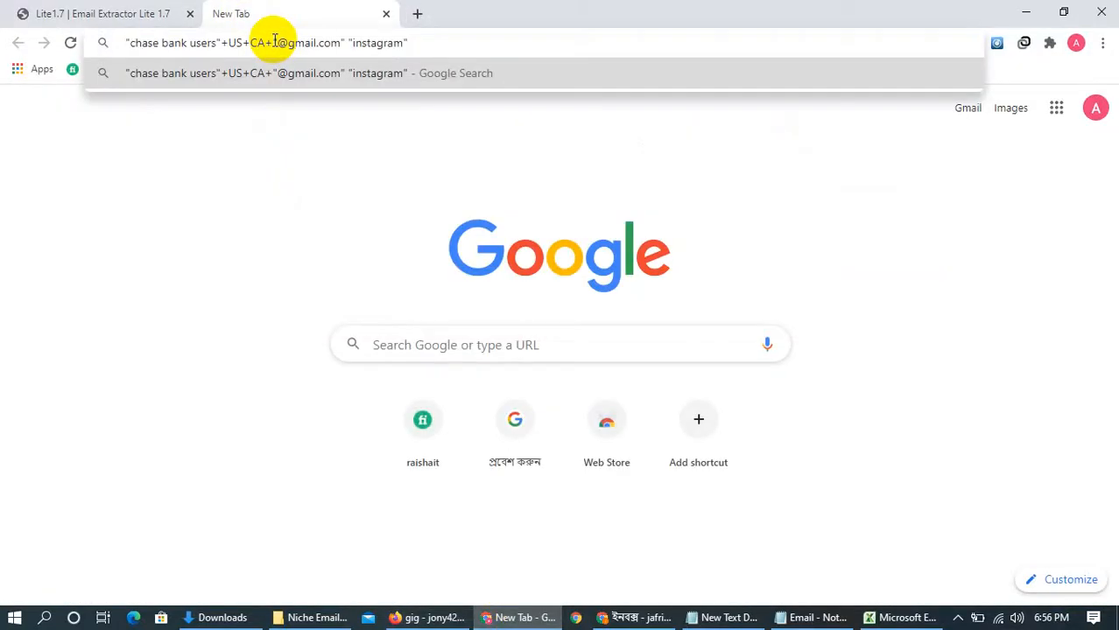
key("Return")
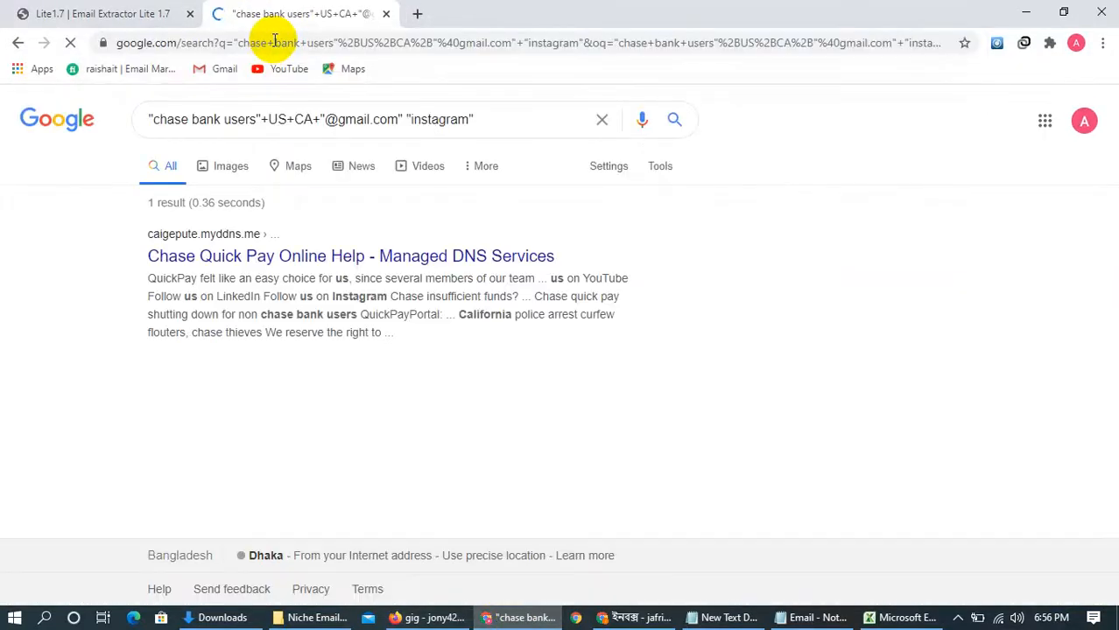
Replace chase bank users with fashion in the Google query and run the search again
left_click_drag(258, 119, 152, 119)
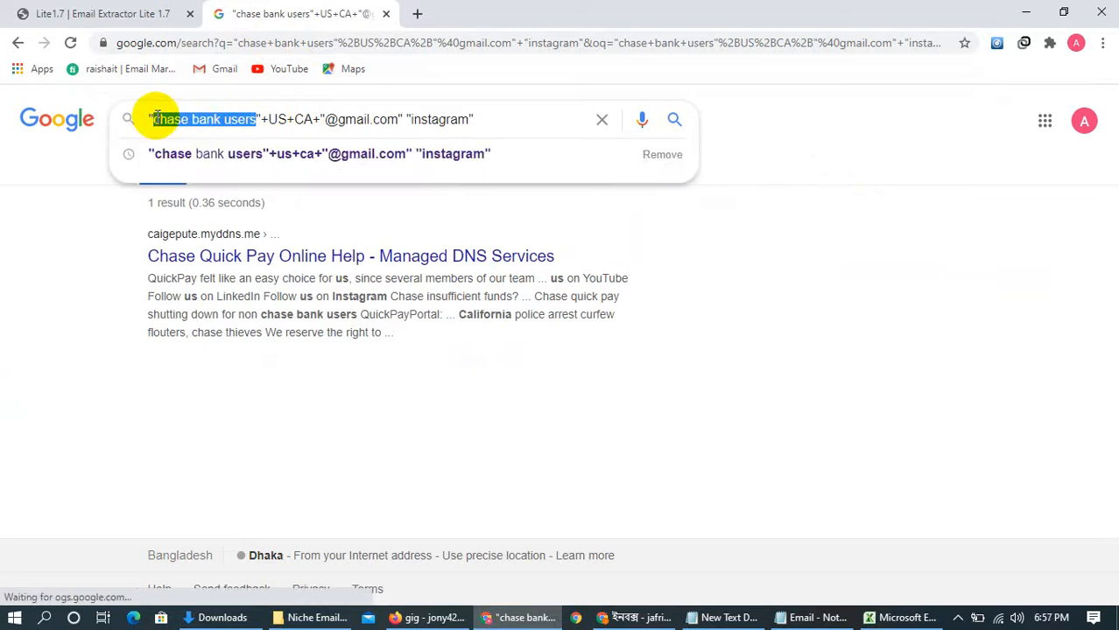
key("BackSpace")
type("cas")
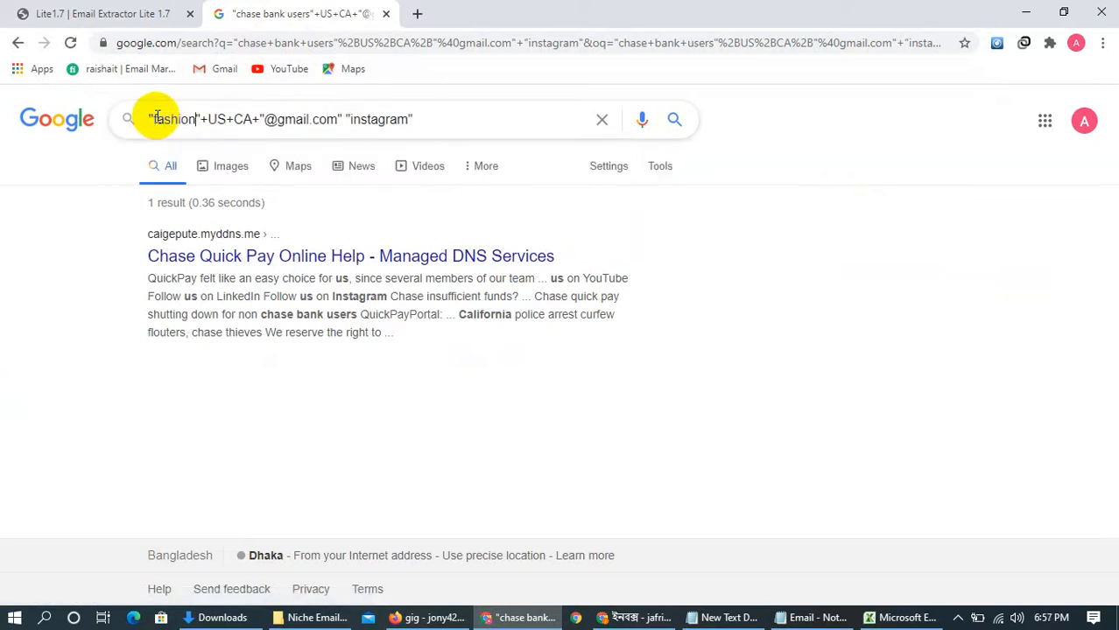
type("hion")
key("Return")
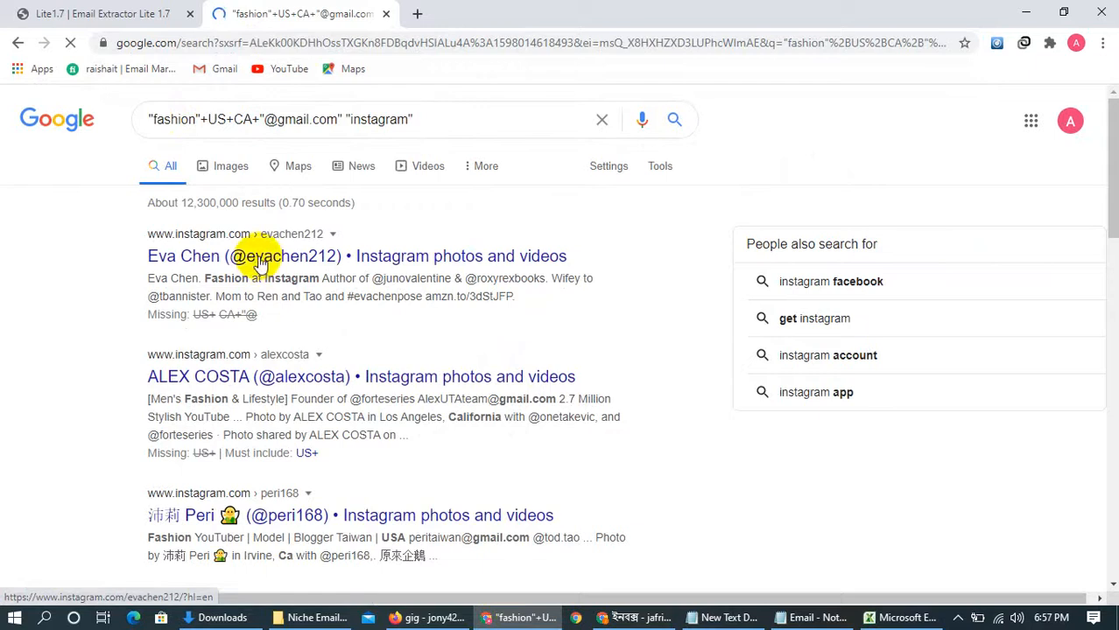
Copy the entire fashion search results page into the Input Window of Email Extractor Lite 1.7
key("ctrl+a")
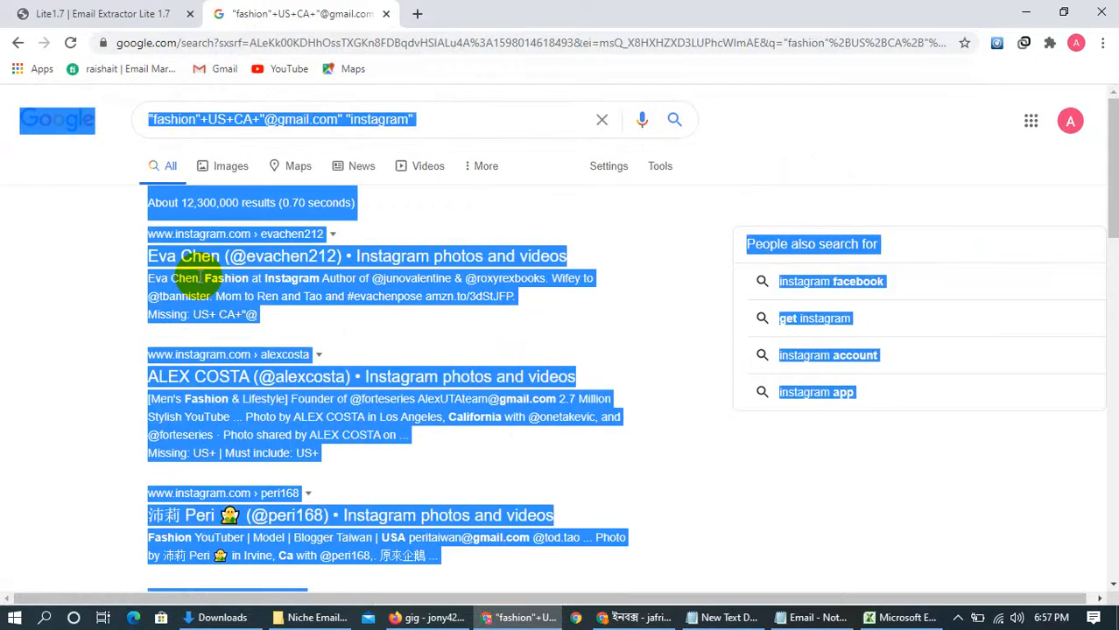
left_click(74, 14)
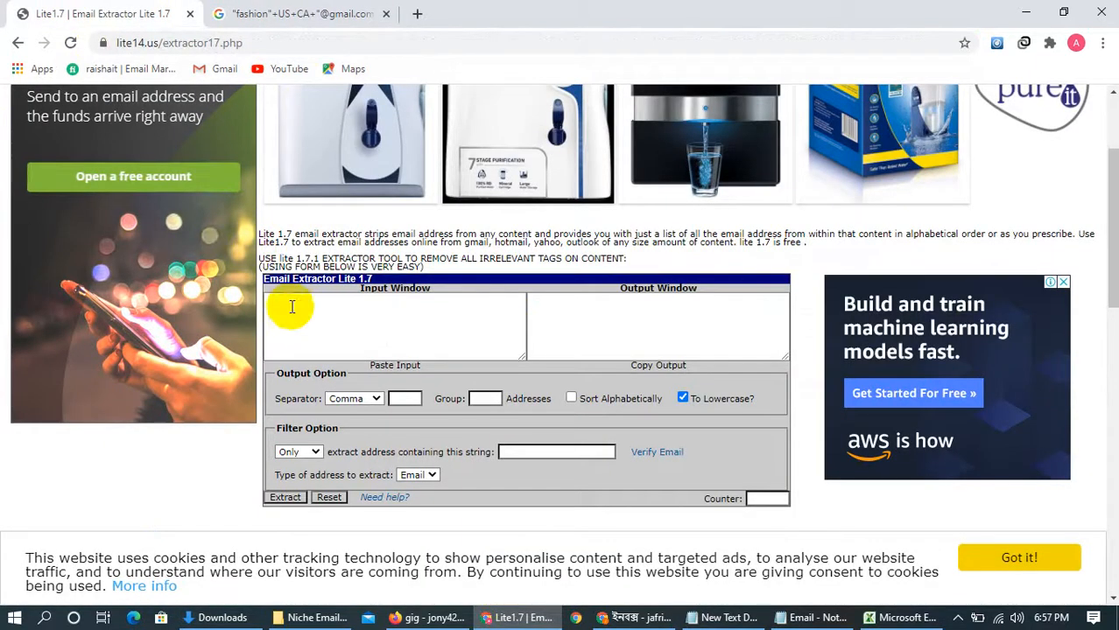
left_click(291, 307)
key("ctrl+v")
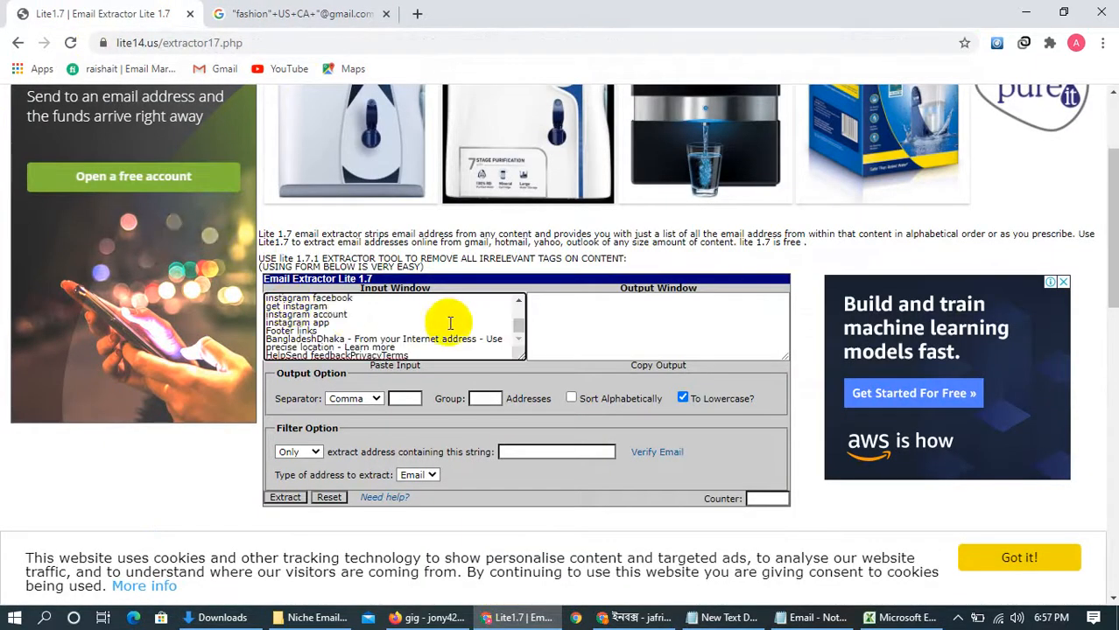
Set the output separator to New Line and extract the email addresses from the pasted content
left_click(375, 400)
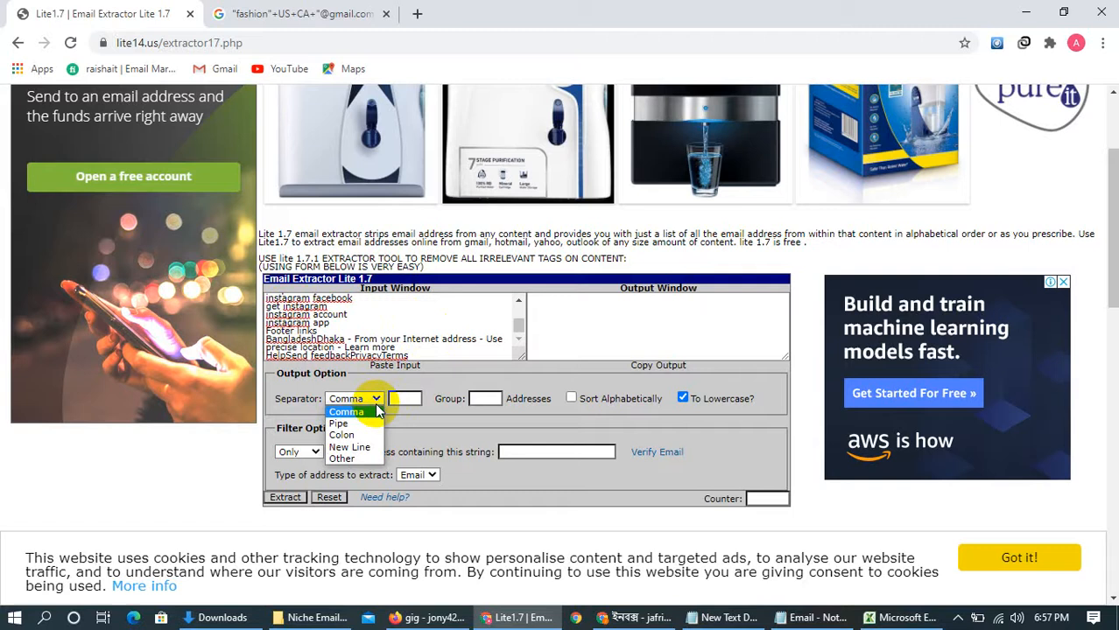
left_click(355, 447)
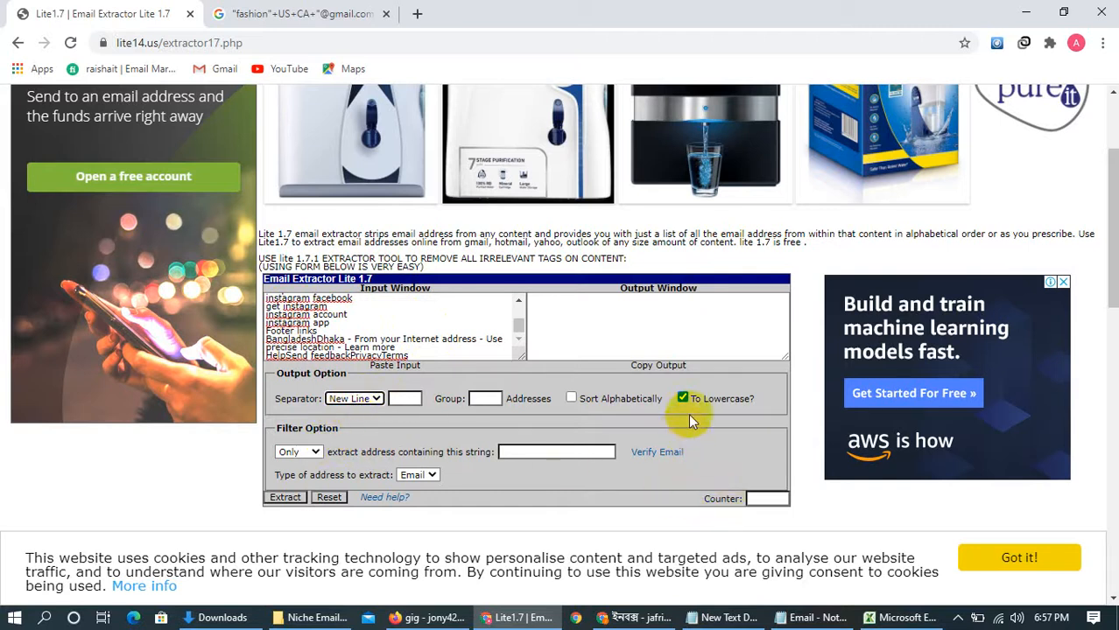
left_click(284, 497)
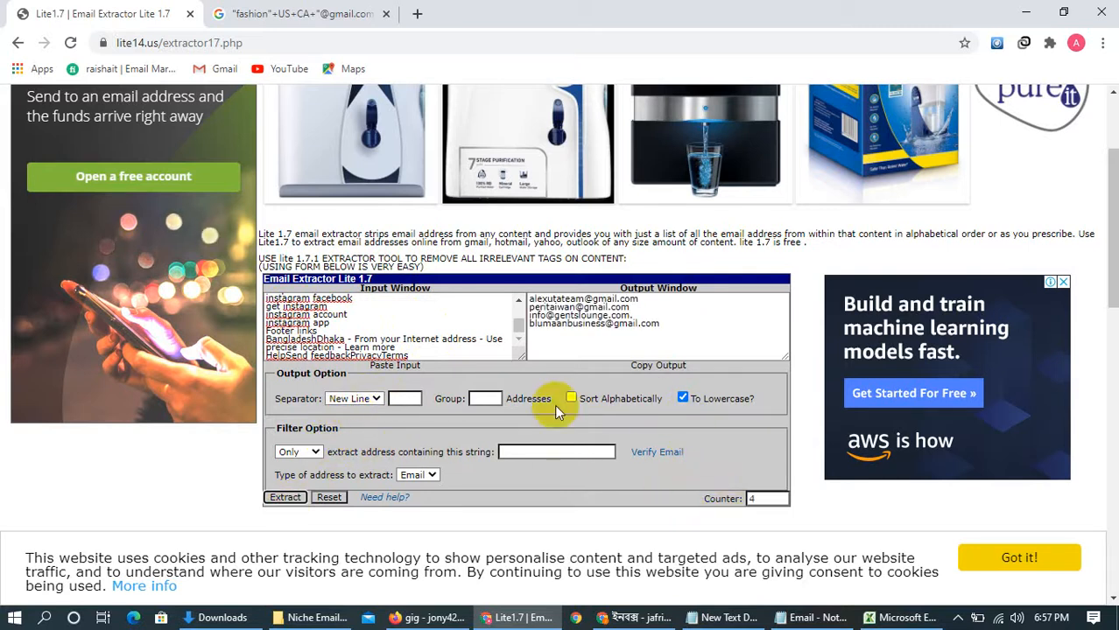
Select all the extracted email addresses in the extractor's Output Window
scroll(613, 332, "up", 2)
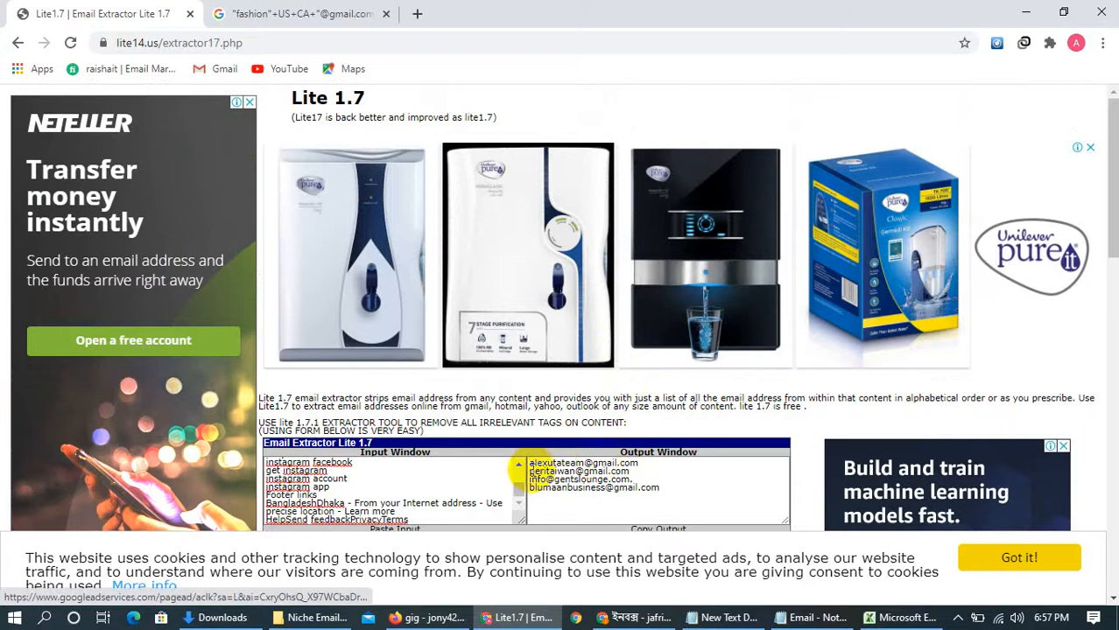
left_click_drag(529, 471, 540, 471)
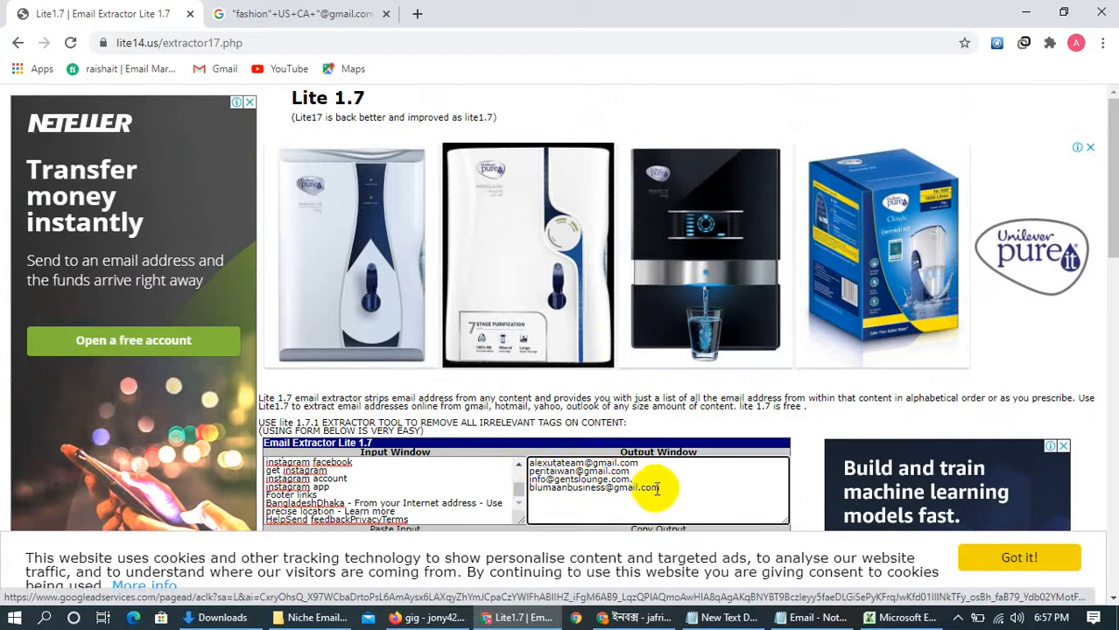
scroll(657, 488, "down", 2)
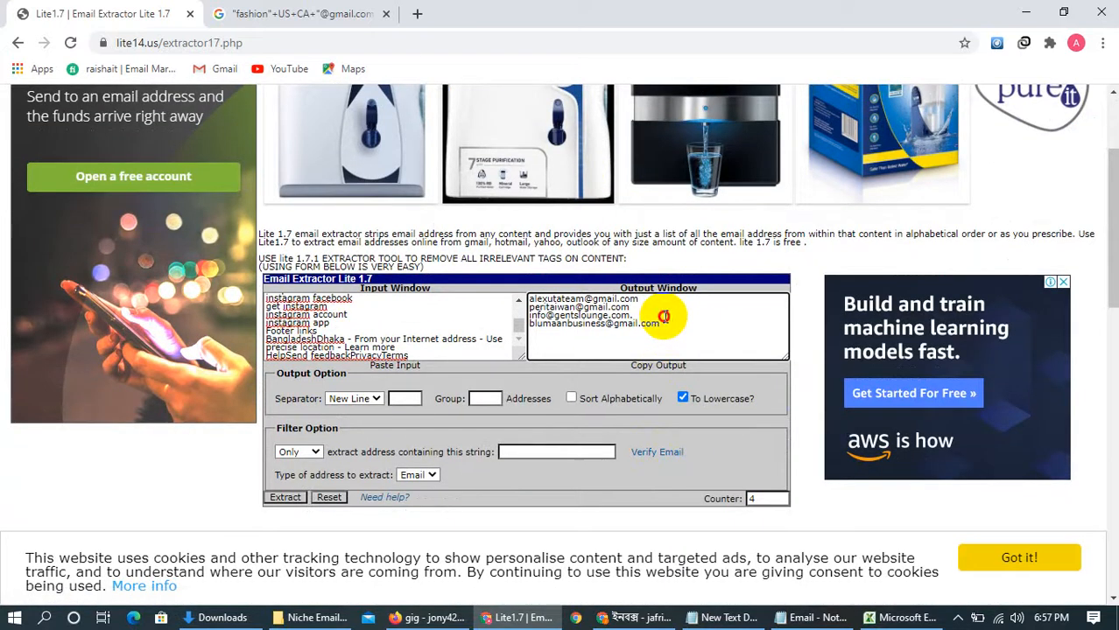
left_click_drag(665, 317, 594, 307)
left_click(640, 319)
left_click_drag(666, 321, 518, 300)
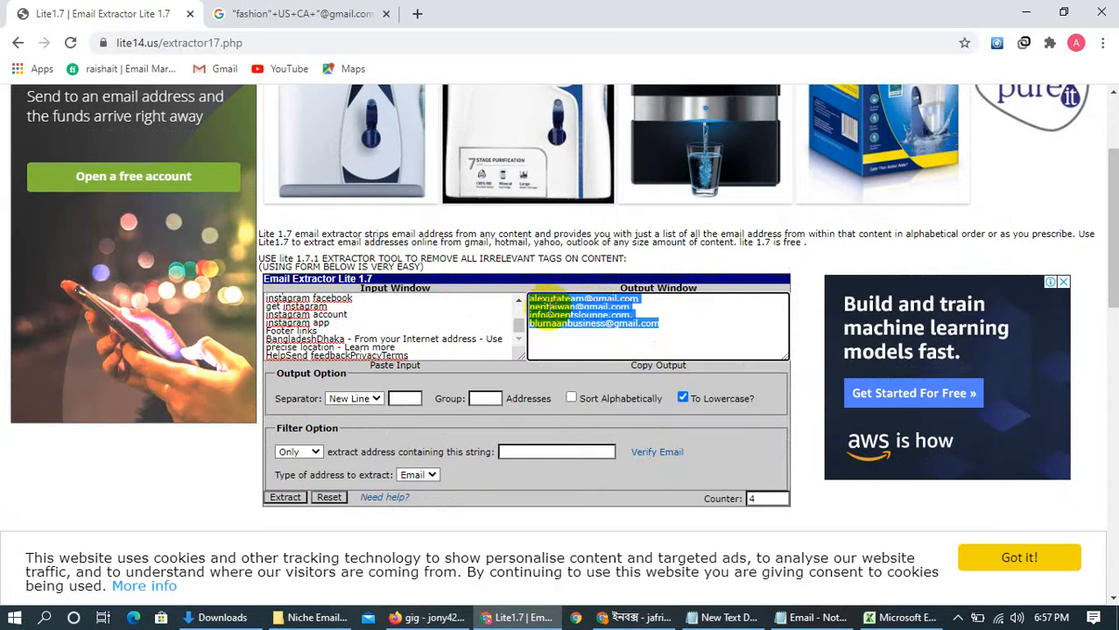
Switch to the Excel worksheet and try to find all entries containing yahool.com in column A
left_click(870, 619)
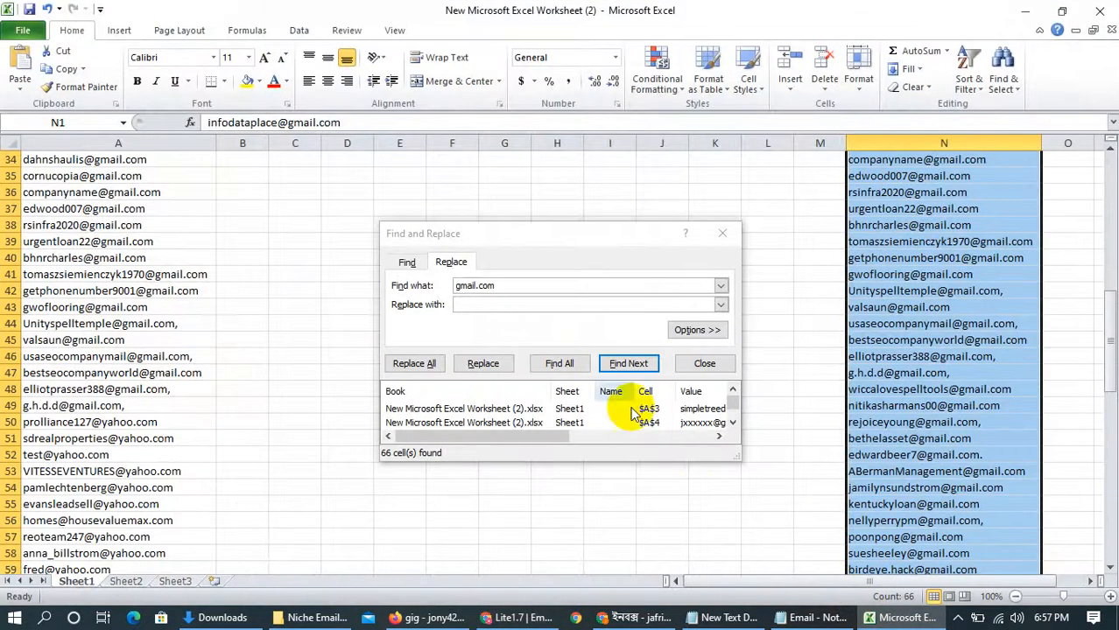
left_click(721, 237)
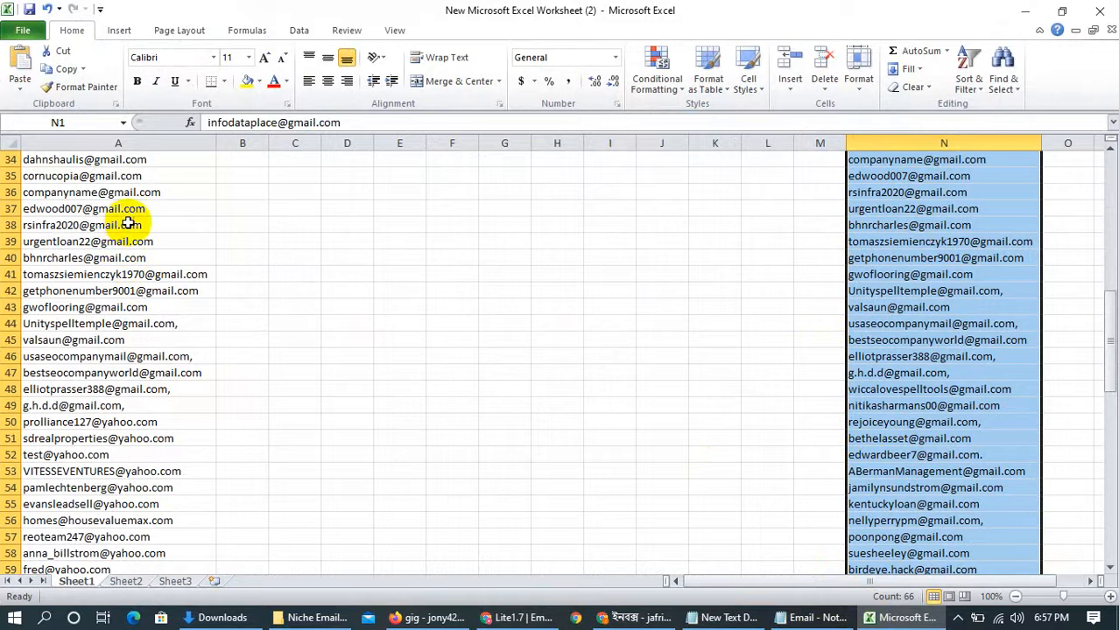
left_click(155, 143)
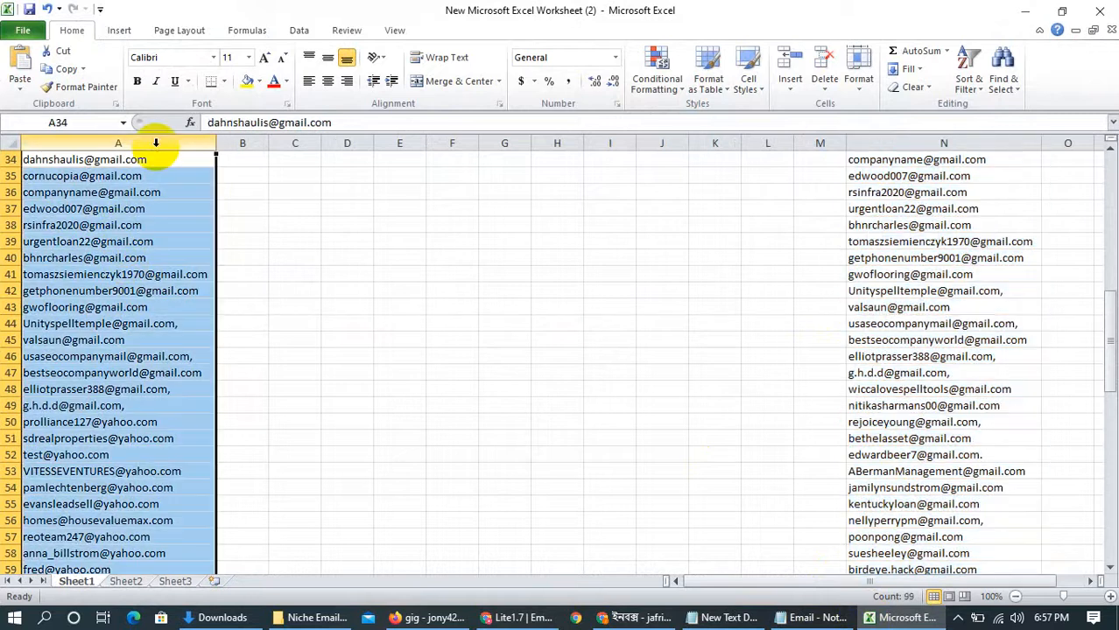
key("ctrl+f")
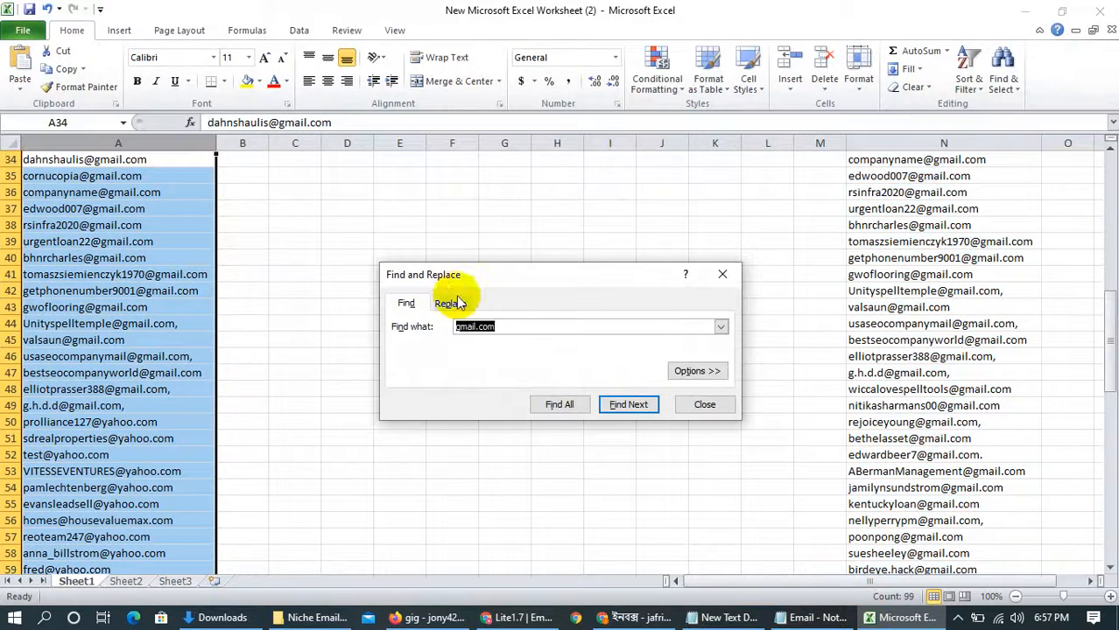
left_click(486, 327)
left_click_drag(474, 327, 446, 327)
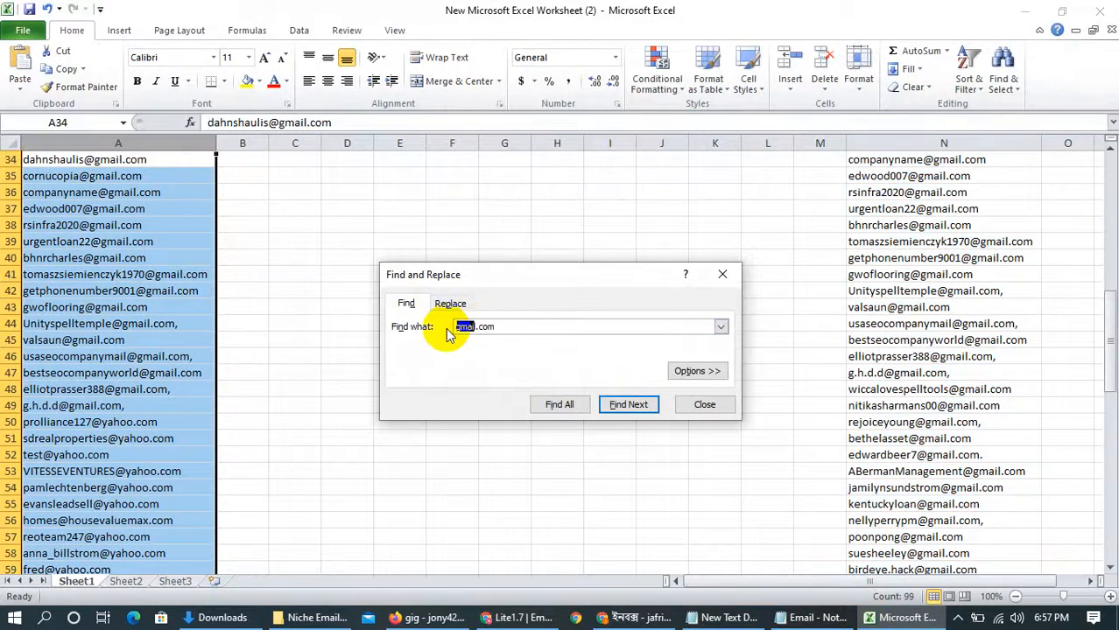
type("yahoo")
left_click(560, 405)
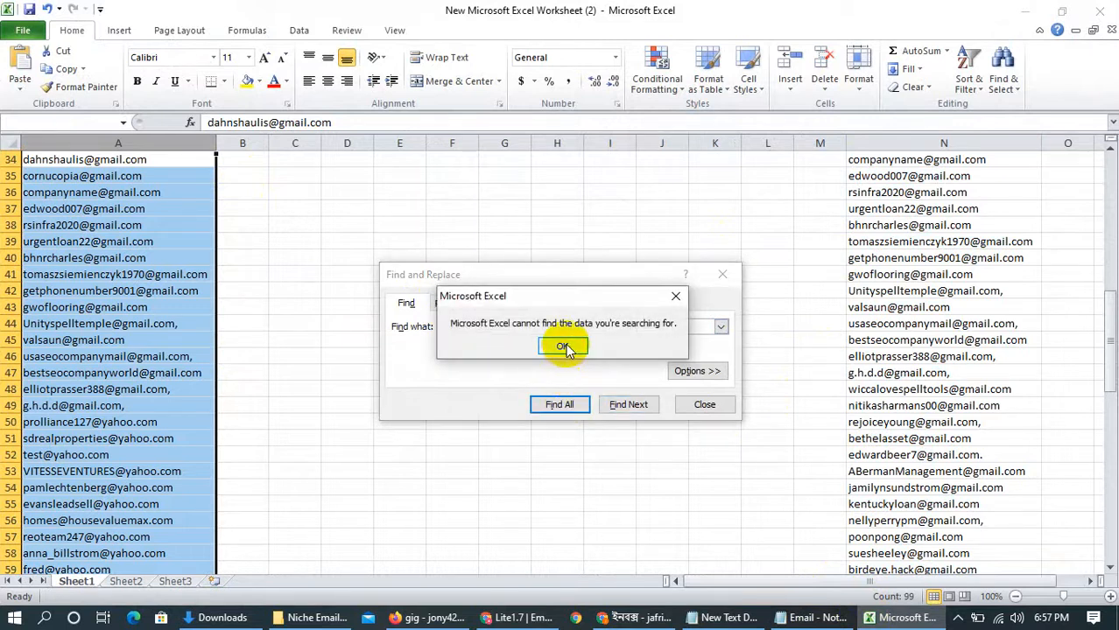
key("Return")
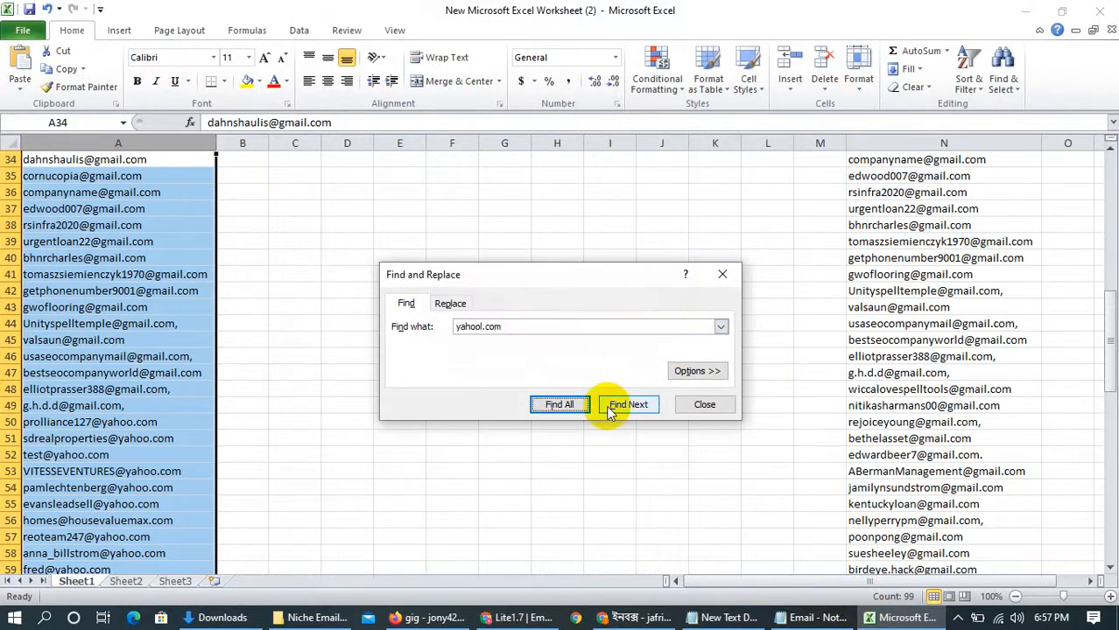
Try to find yahool.com in column A and replace every occurrence with an empty value
left_click(450, 303)
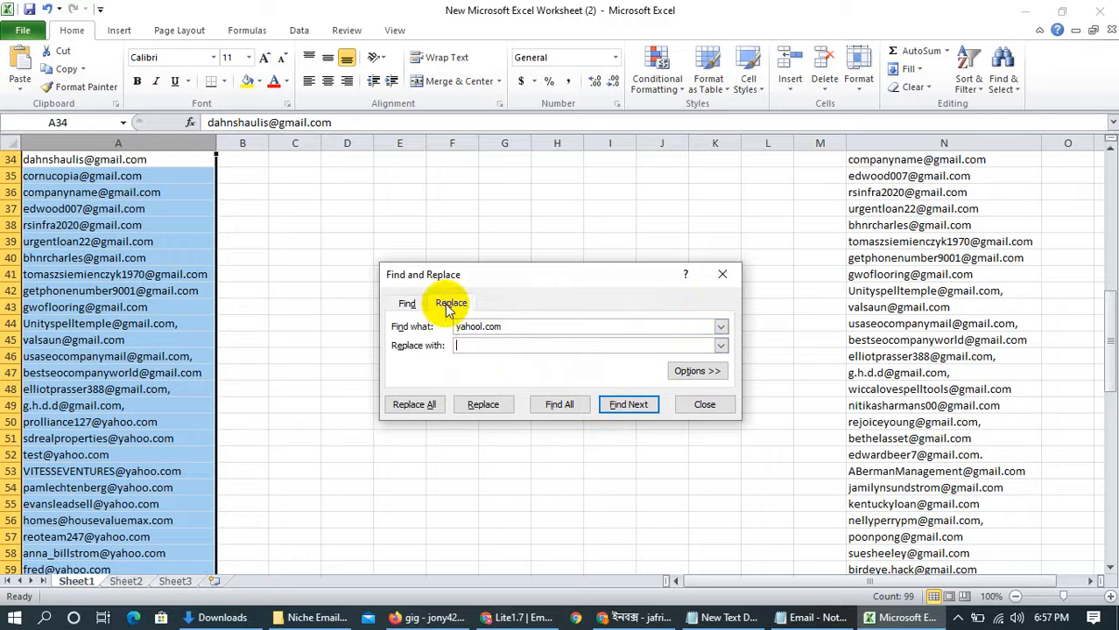
left_click(560, 403)
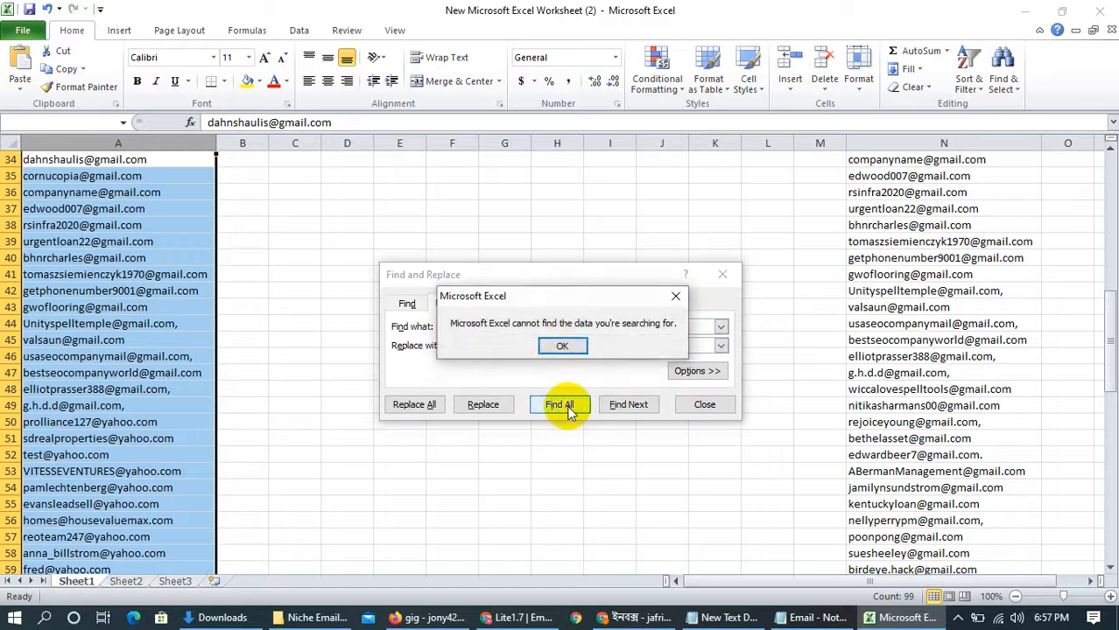
left_click(563, 347)
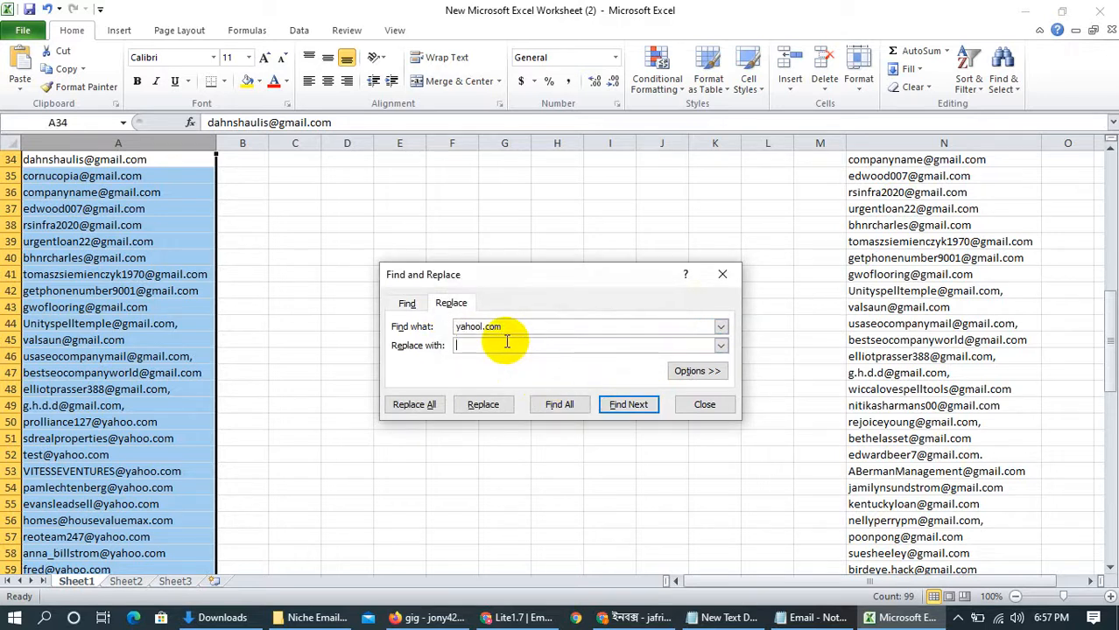
left_click(460, 346)
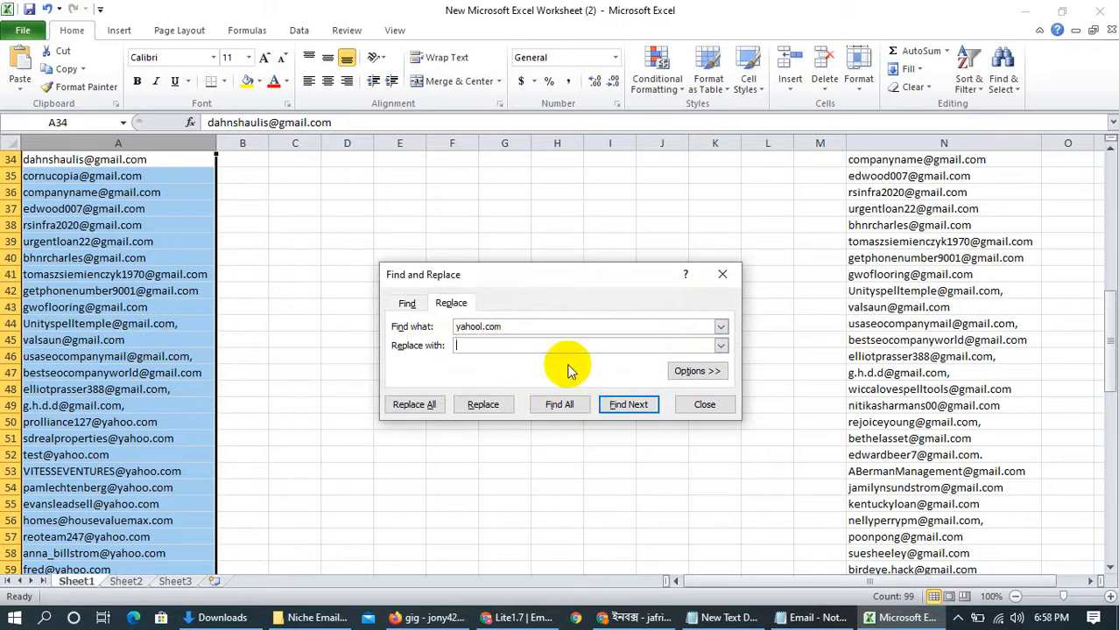
left_click(554, 401)
left_click(555, 354)
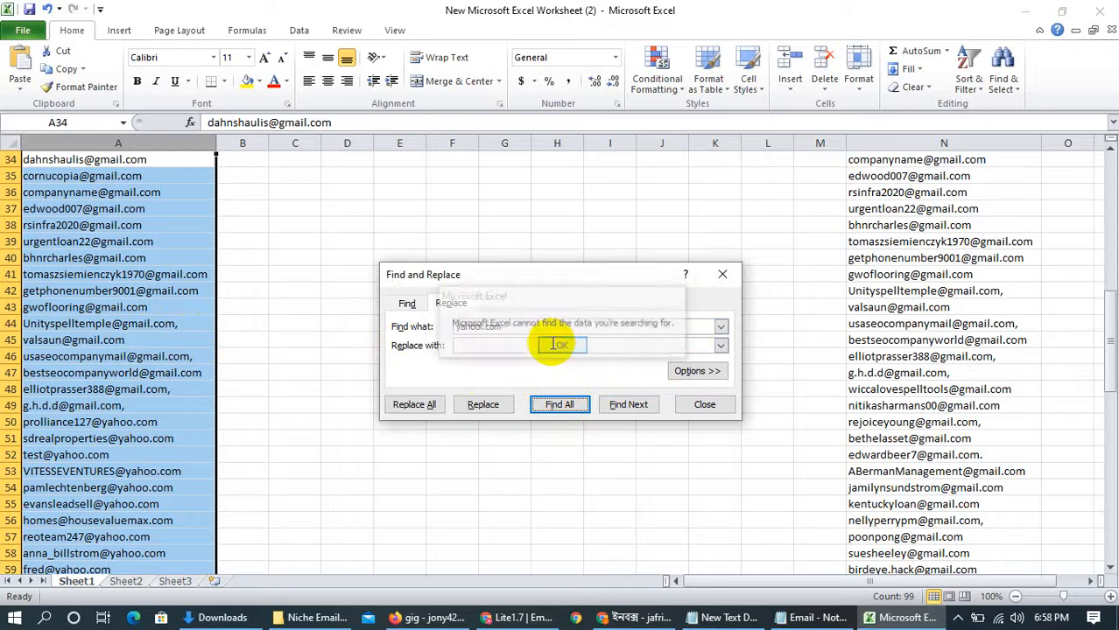
left_click(492, 409)
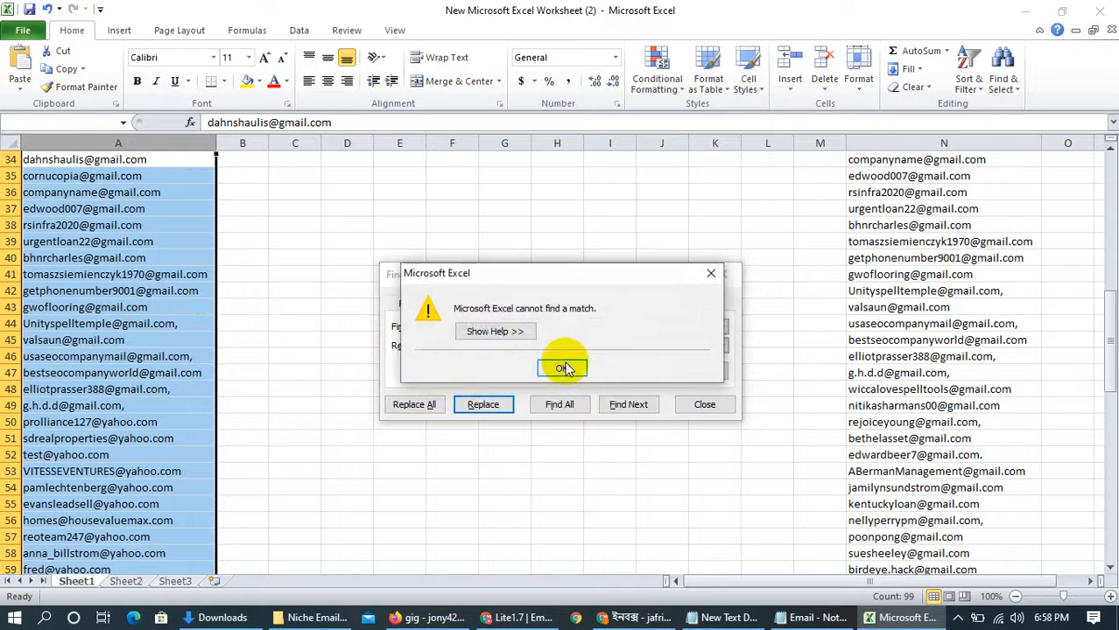
left_click(561, 365)
left_click(430, 404)
left_click(553, 349)
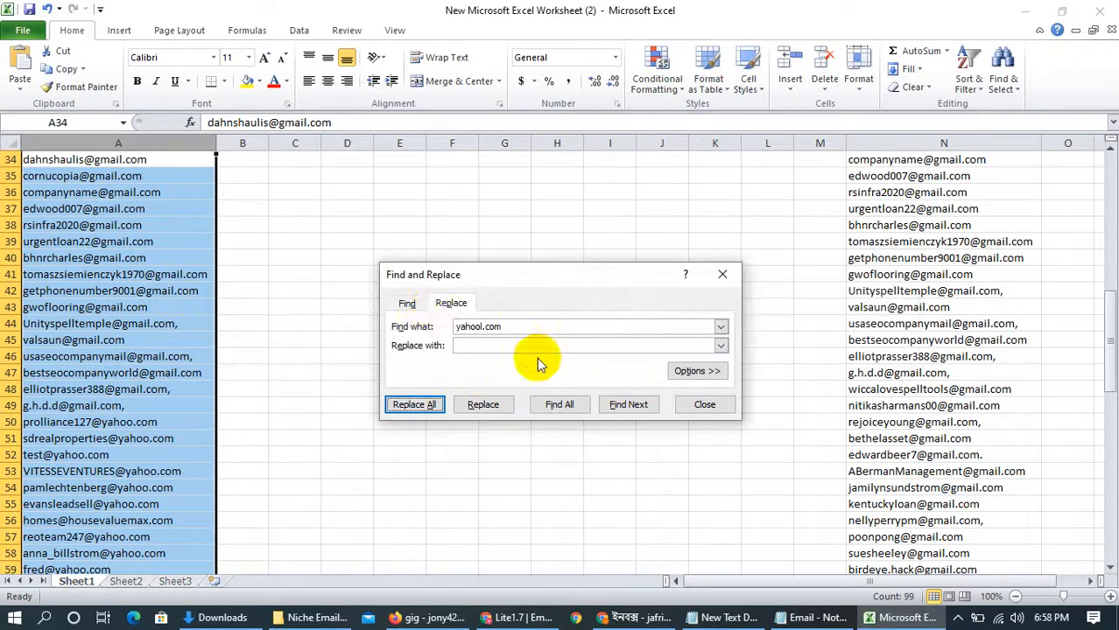
left_click(722, 274)
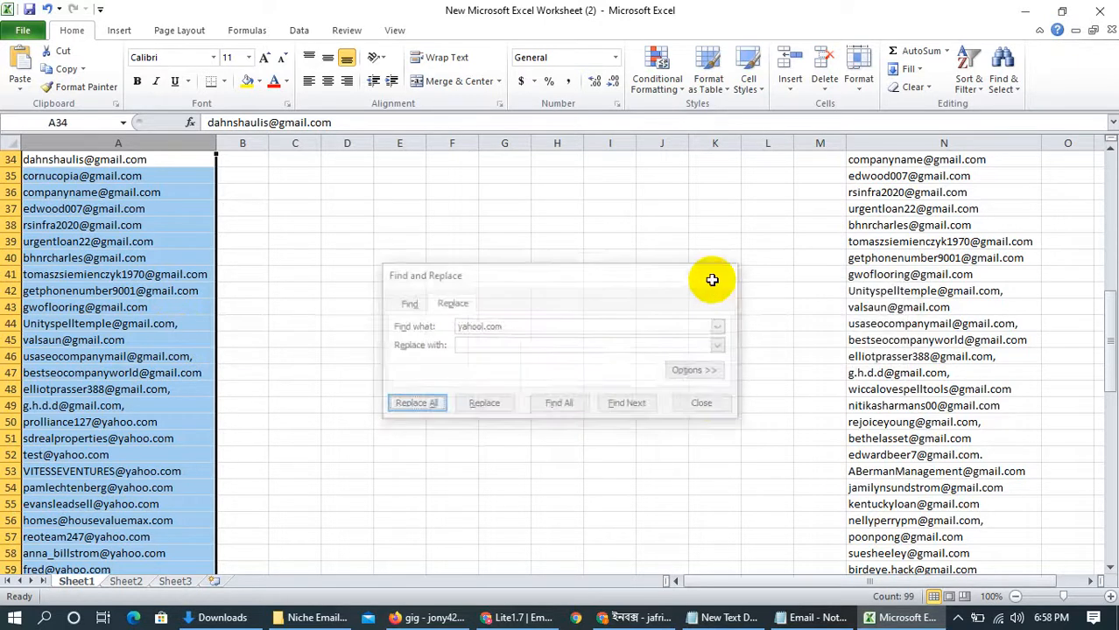
Reselect column A and retry searching it for yahool.com, using both Find Next and Find All
left_click(156, 291)
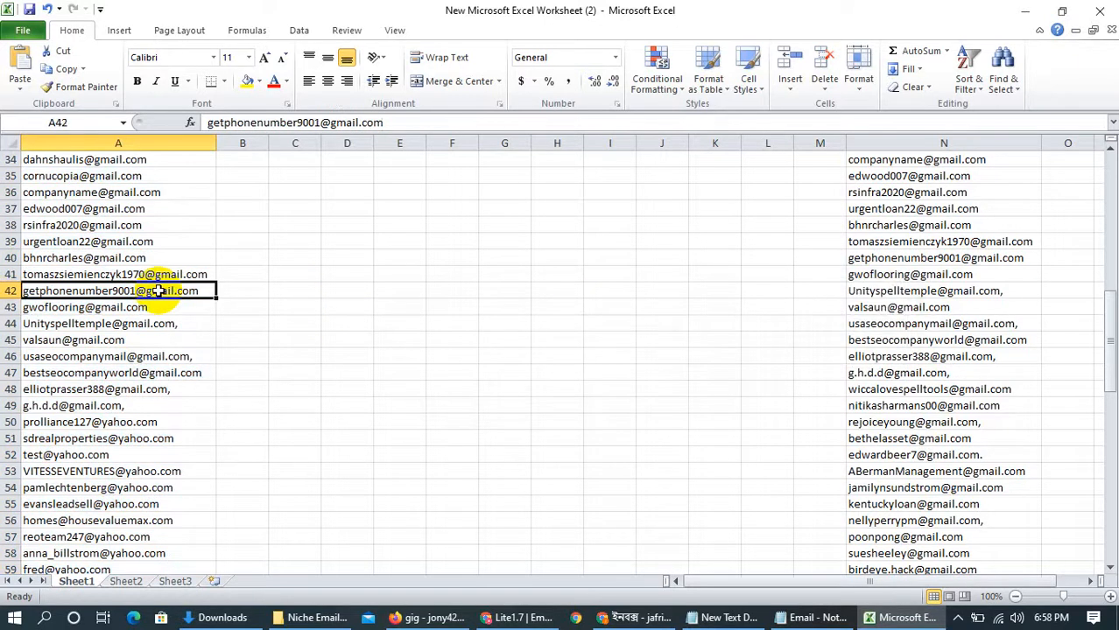
left_click(142, 137)
key("ctrl+f")
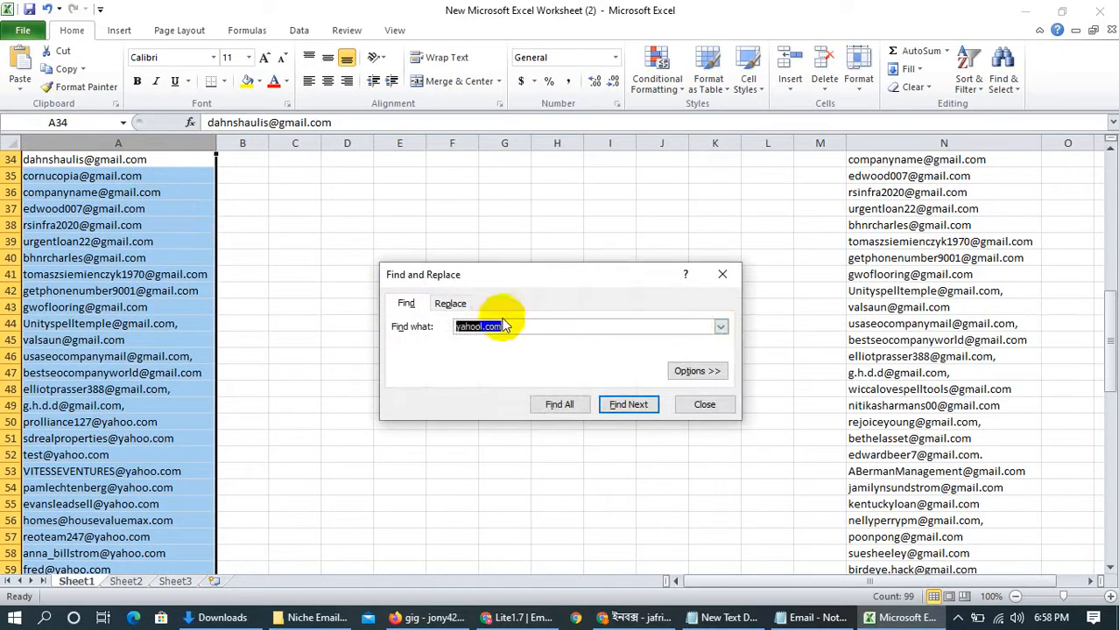
left_click(490, 323)
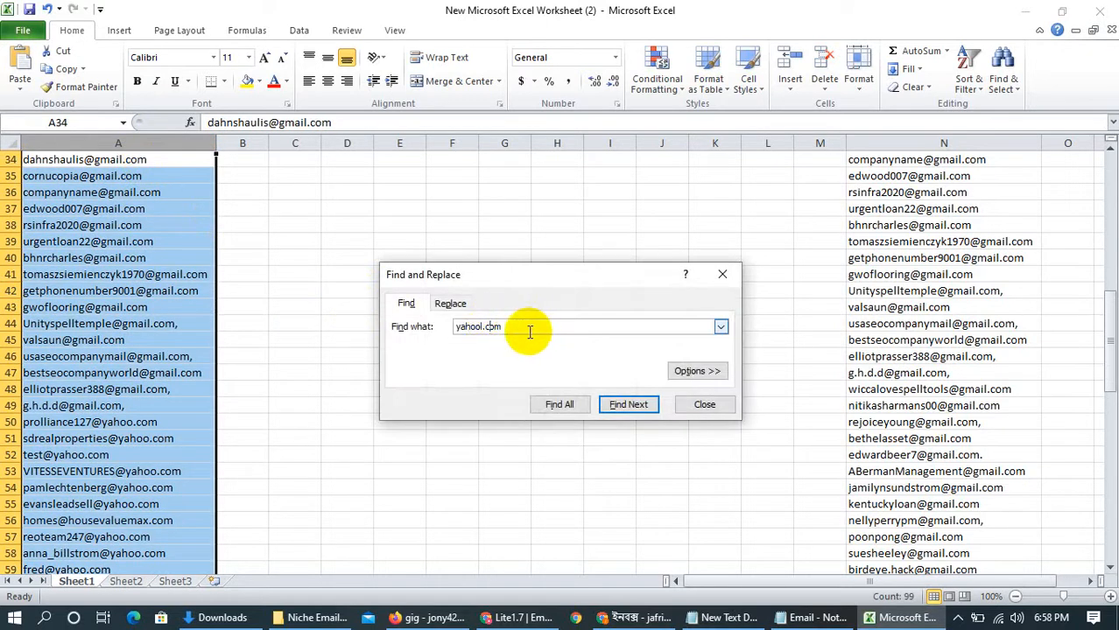
left_click(615, 408)
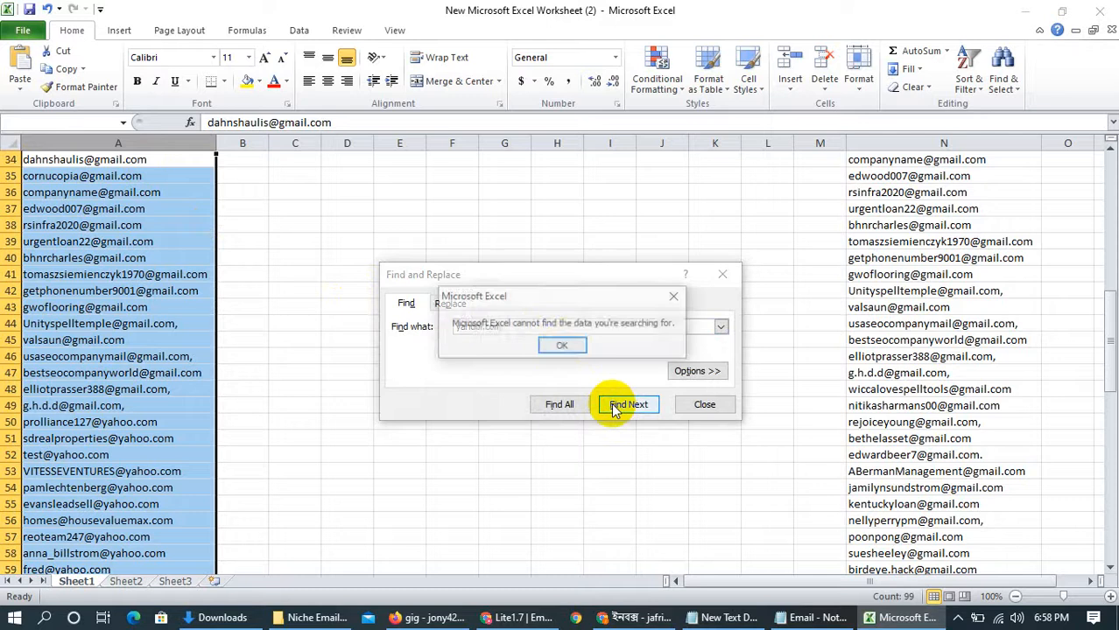
left_click(673, 297)
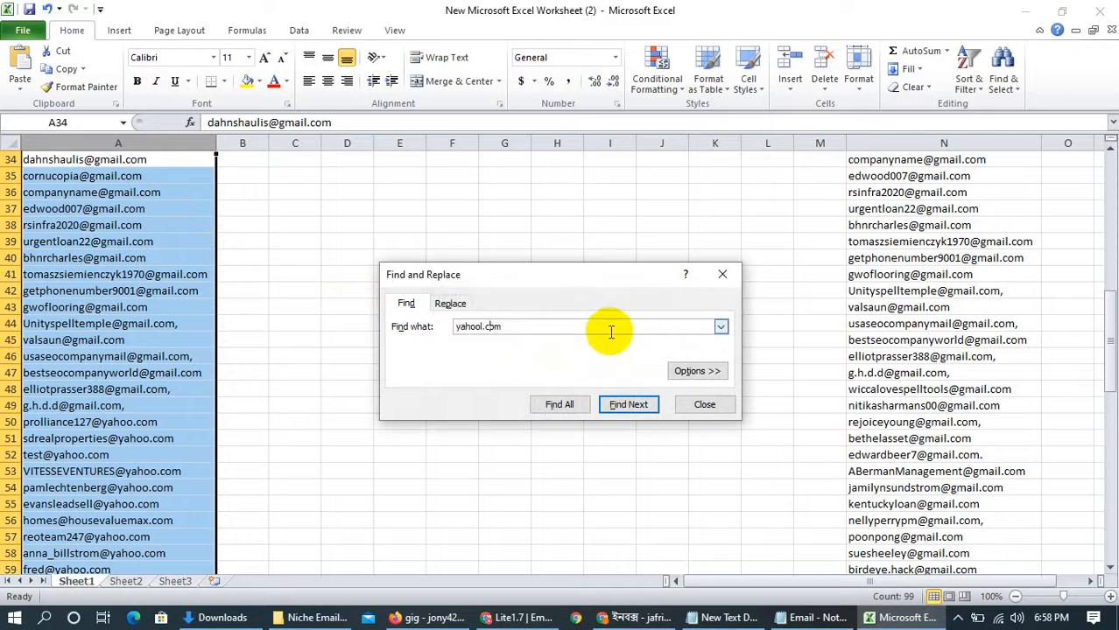
left_click(559, 332)
left_click(560, 405)
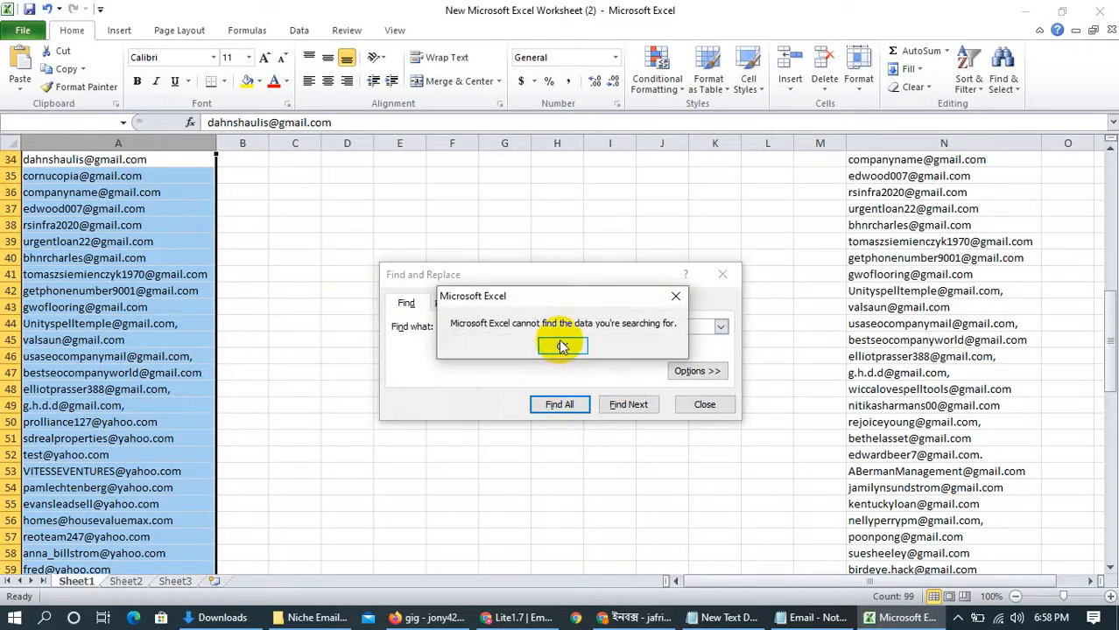
left_click(562, 347)
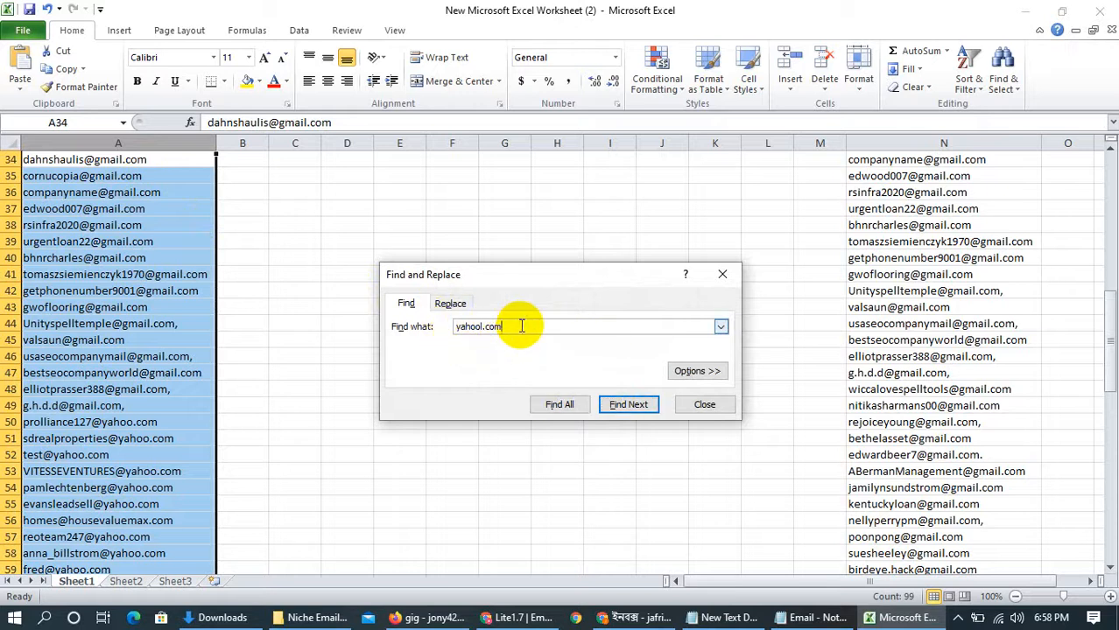
With only cell A45 selected, try to find all yahool.com entries and replace them with an empty value
left_click(162, 339)
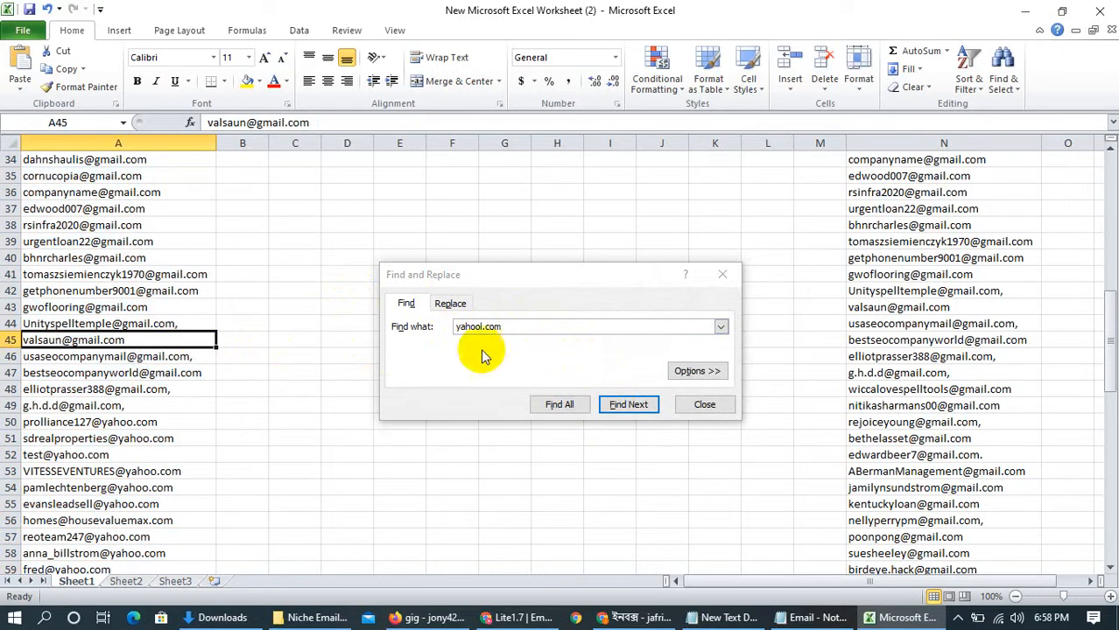
left_click(560, 405)
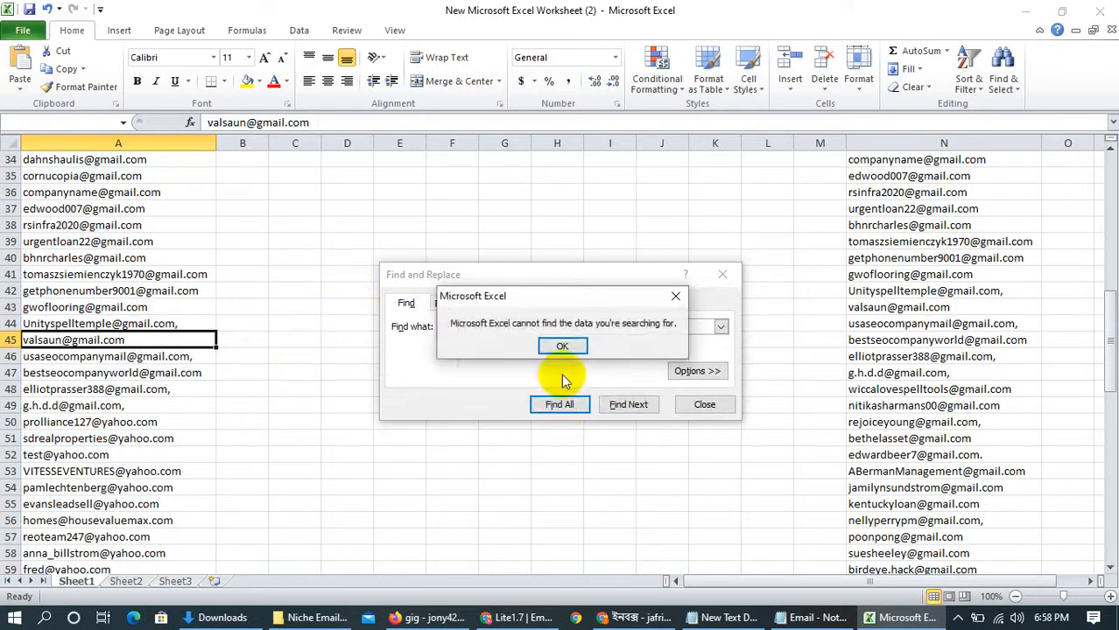
left_click(557, 345)
left_click(450, 303)
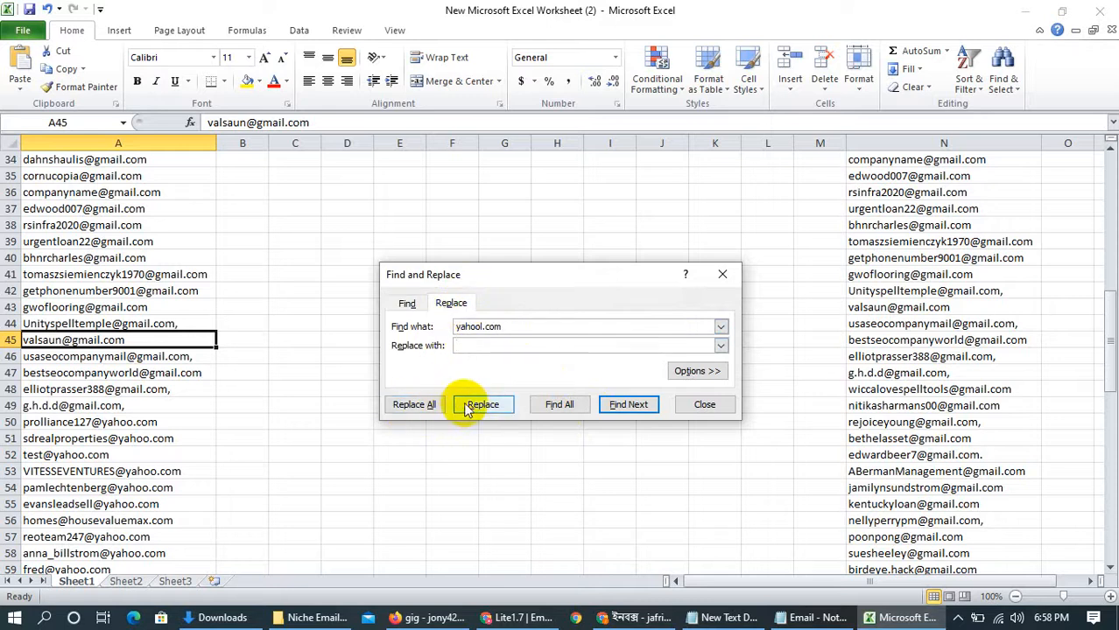
left_click(558, 405)
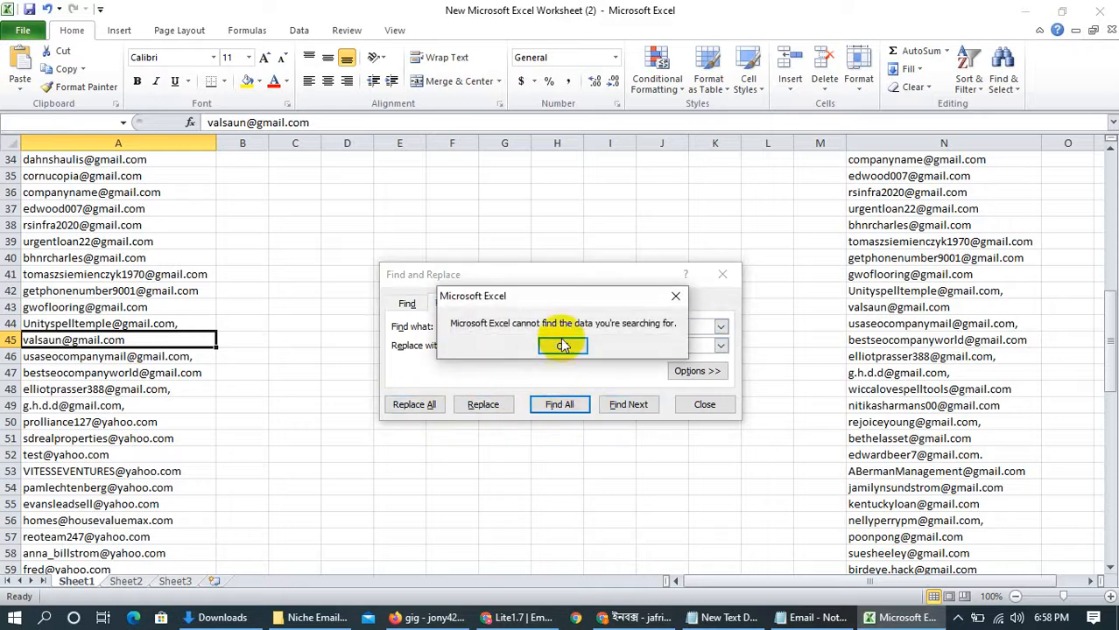
left_click(561, 346)
left_click(414, 405)
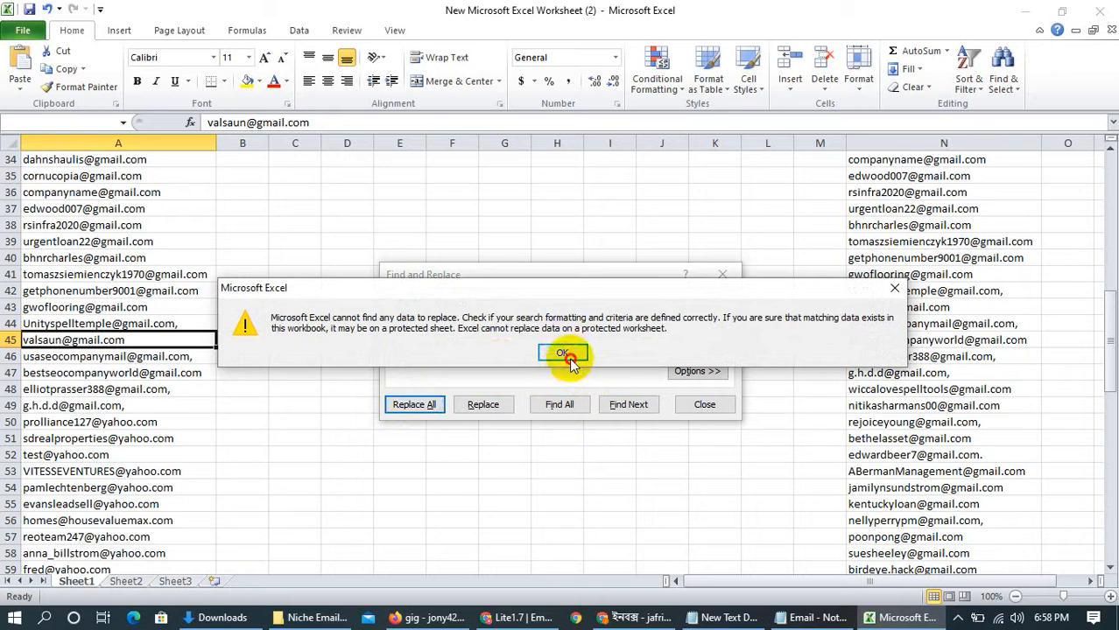
left_click(565, 354)
Correct the search text to yahoo.com, find all matching cells, and select every result
left_click(485, 345)
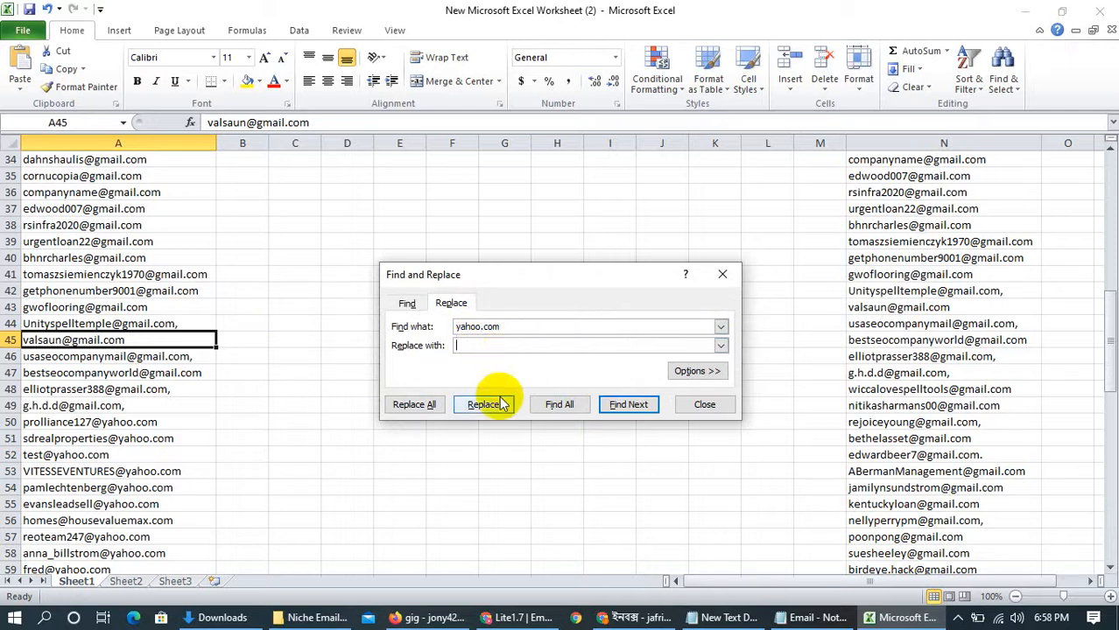
left_click(557, 408)
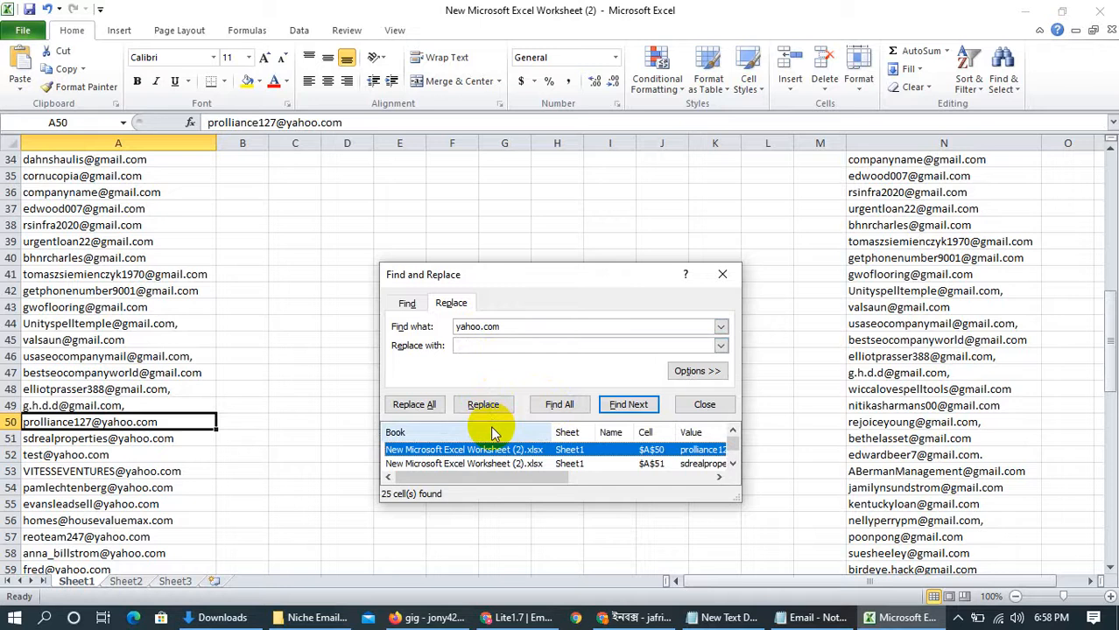
key("ctrl+a")
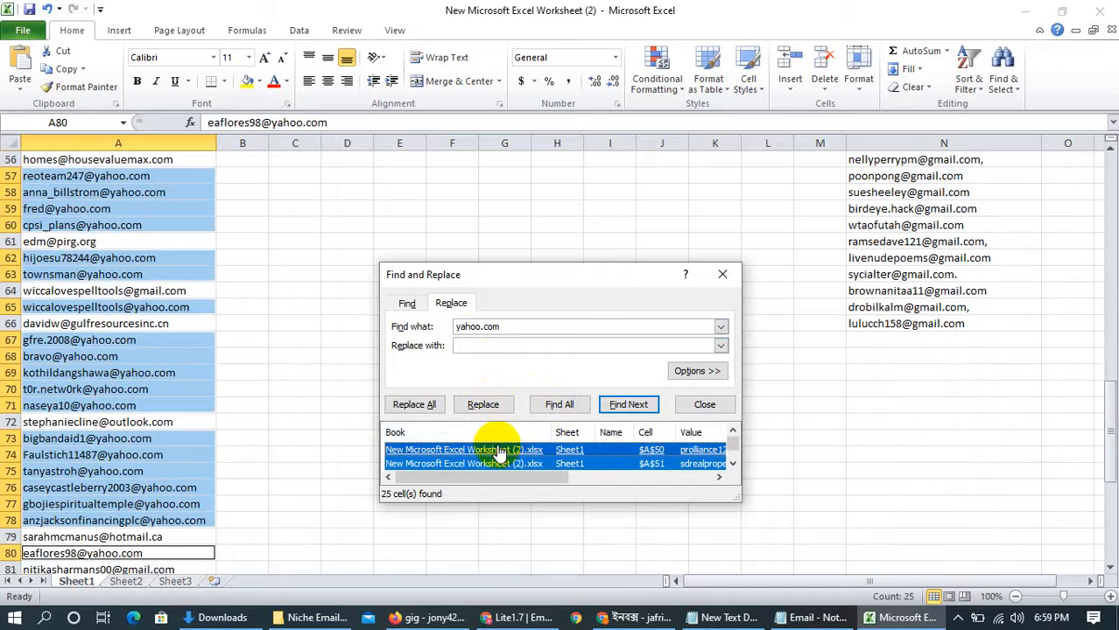
Copy the selected Yahoo addresses, paste them into column L starting at L56, and fit the column width to them
right_click(147, 213)
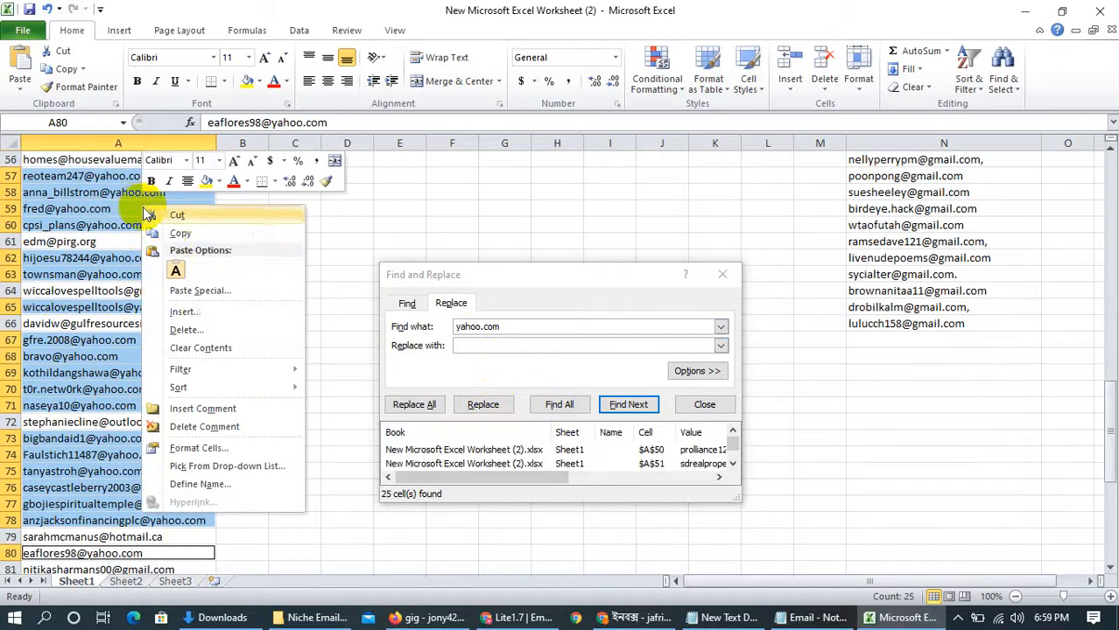
left_click(173, 216)
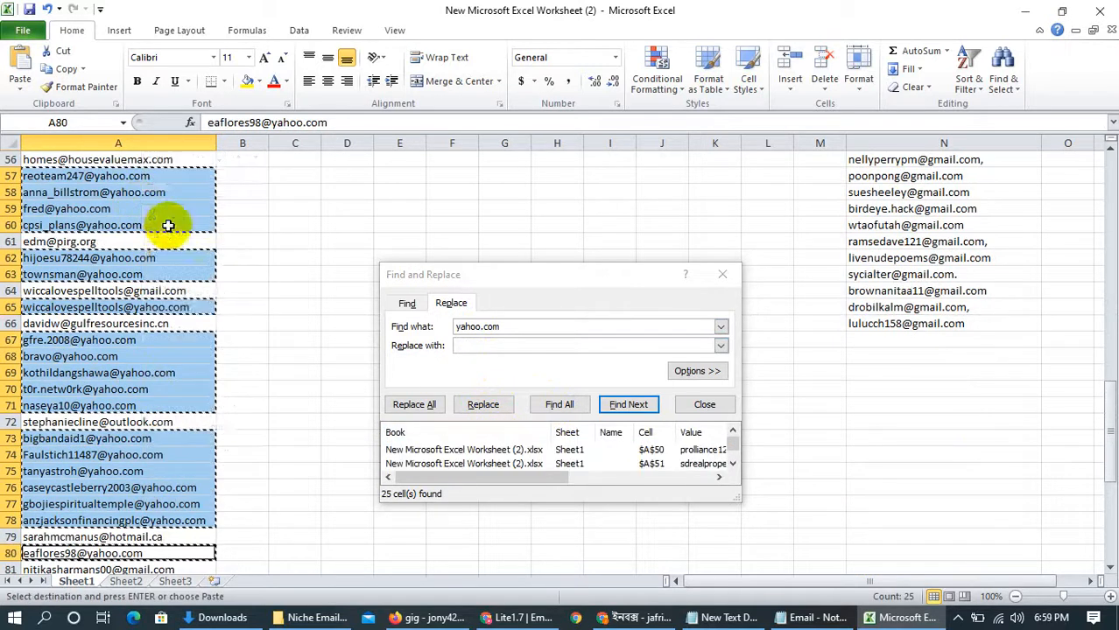
left_click(734, 273)
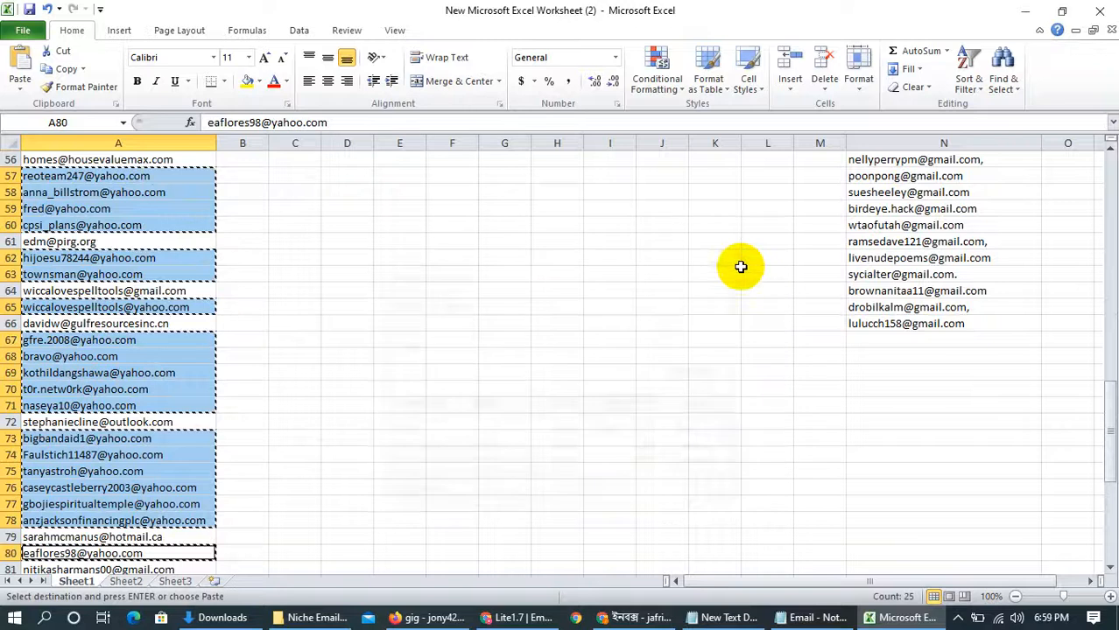
left_click(906, 344)
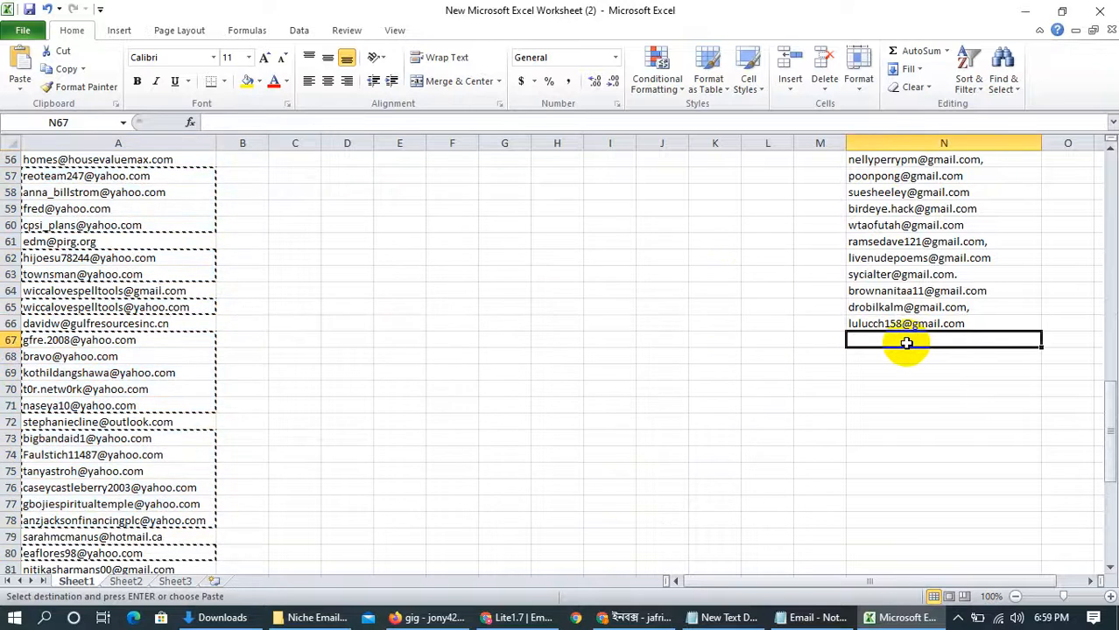
left_click(763, 158)
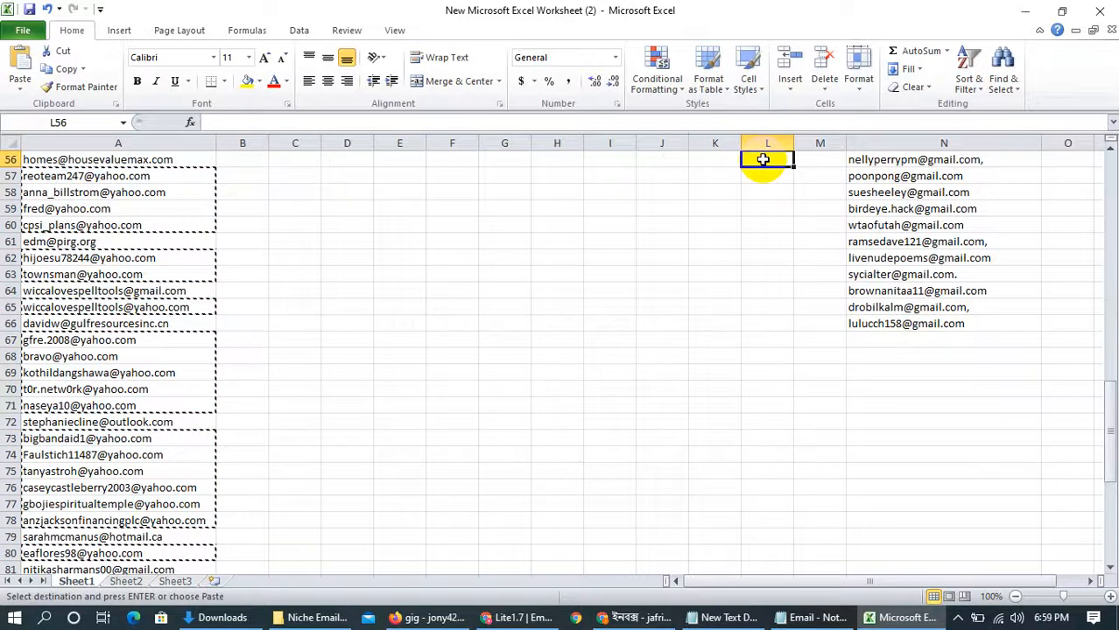
key("ctrl+v")
double_click(791, 146)
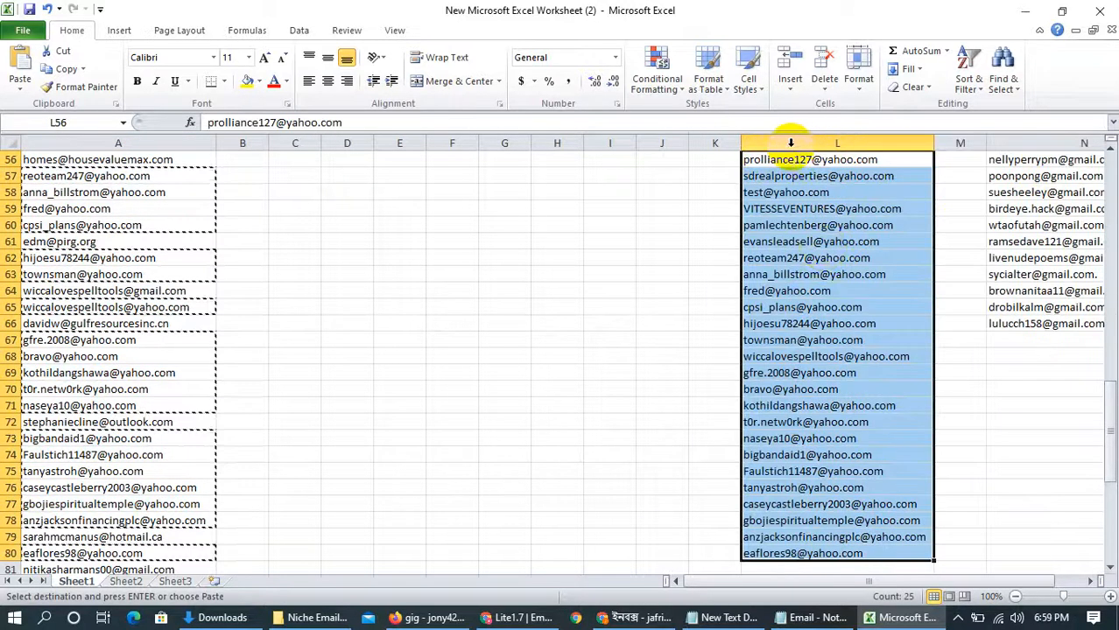
Select the whole of column N containing the Gmail addresses and copy it
scroll(819, 277, "down", 6)
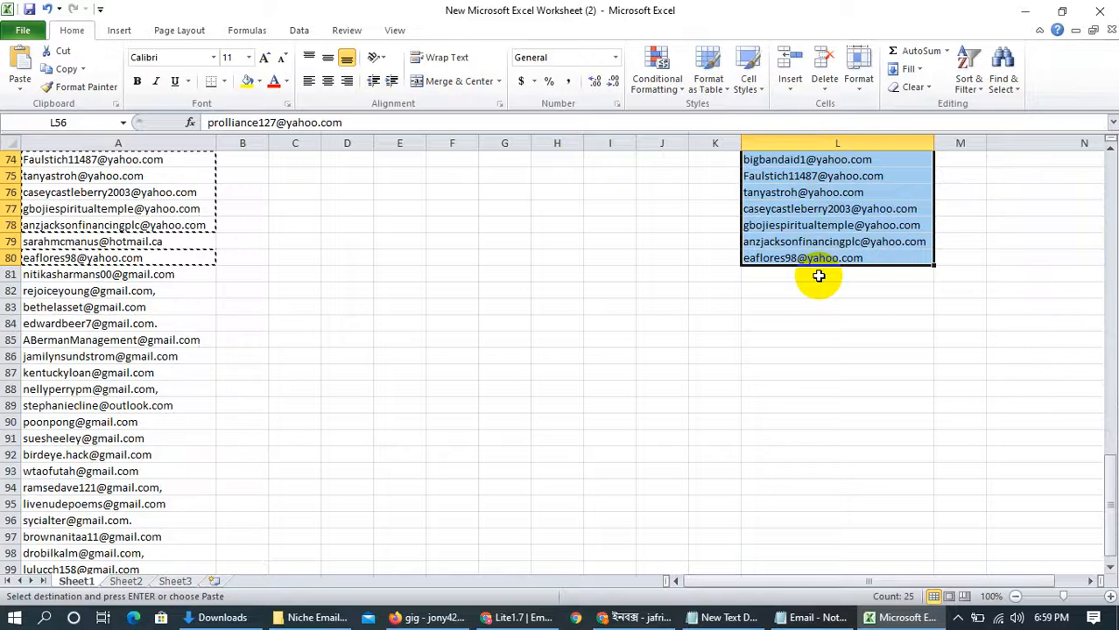
scroll(819, 277, "up", 5)
scroll(949, 254, "up", 5)
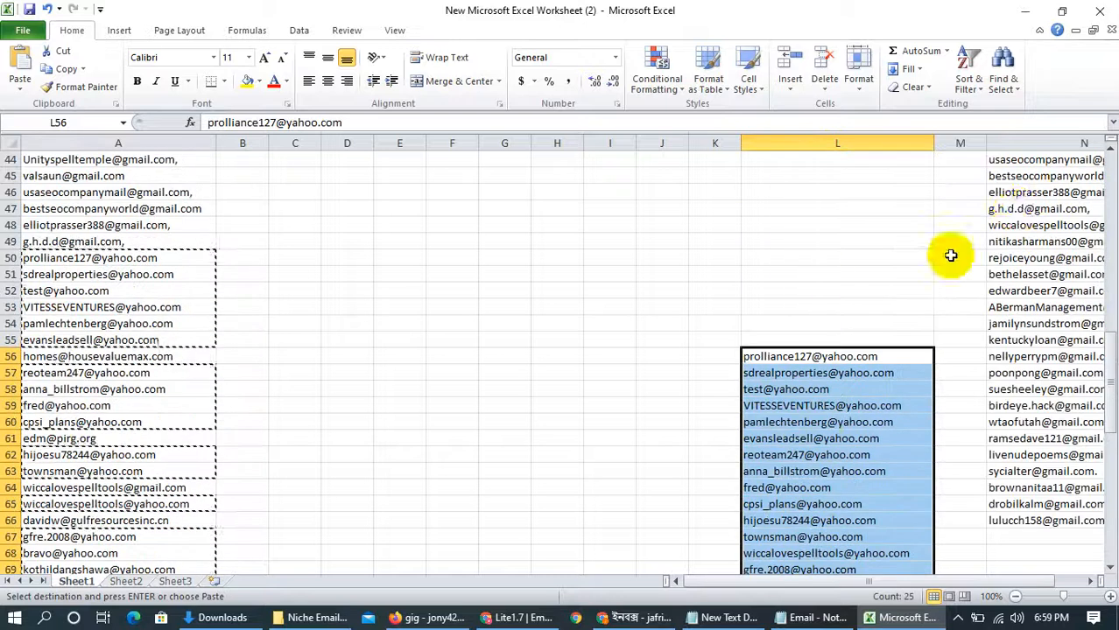
left_click(1026, 143)
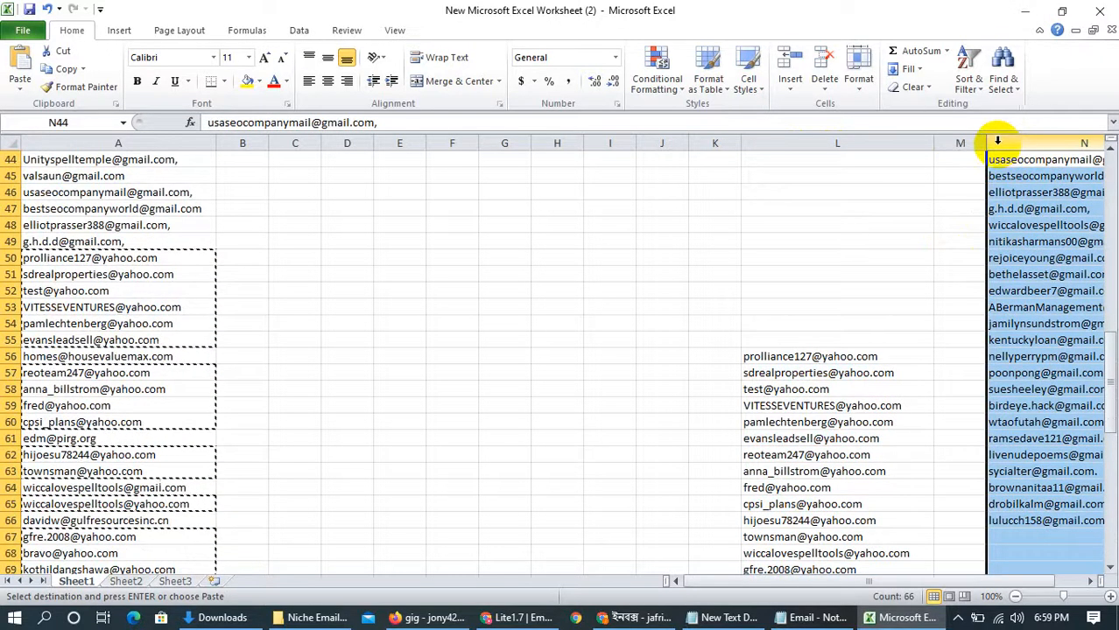
left_click_drag(997, 143, 962, 143)
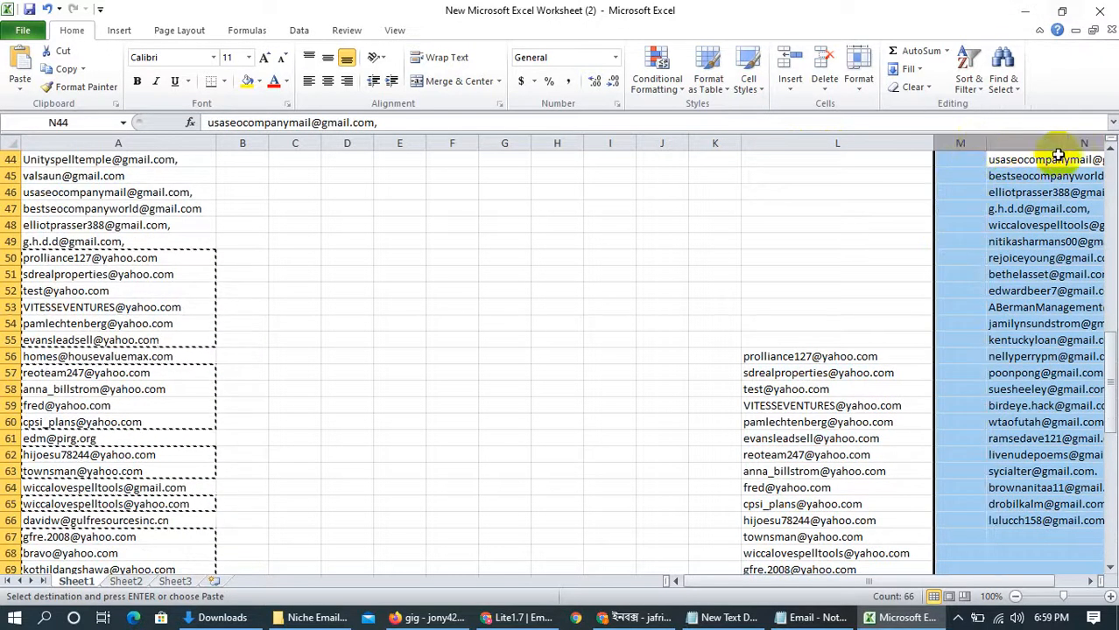
left_click_drag(1055, 142, 998, 147)
left_click_drag(709, 587, 897, 581)
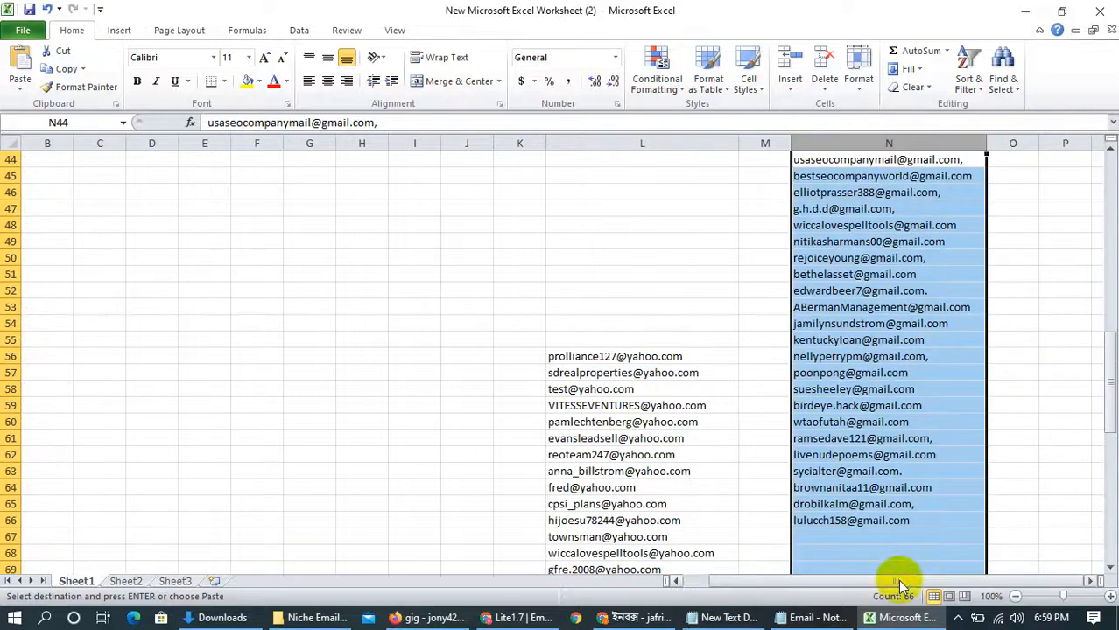
right_click(844, 145)
left_click(861, 176)
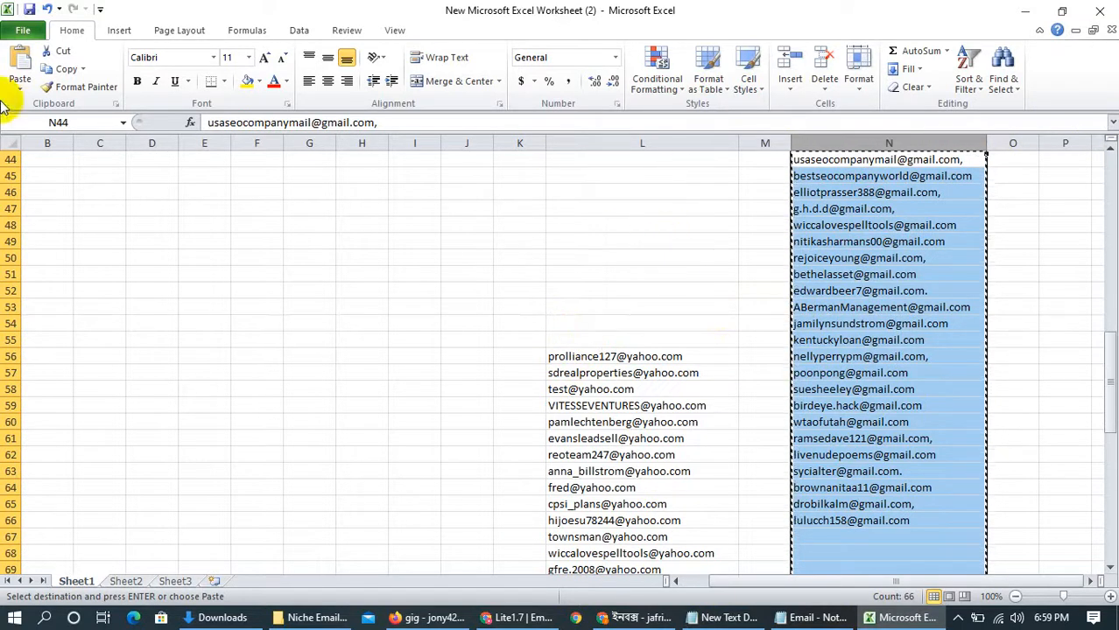
Compare the collected Yahoo and Gmail lists by selecting the whole of columns L and N in turn
left_click(619, 144)
left_click(884, 145)
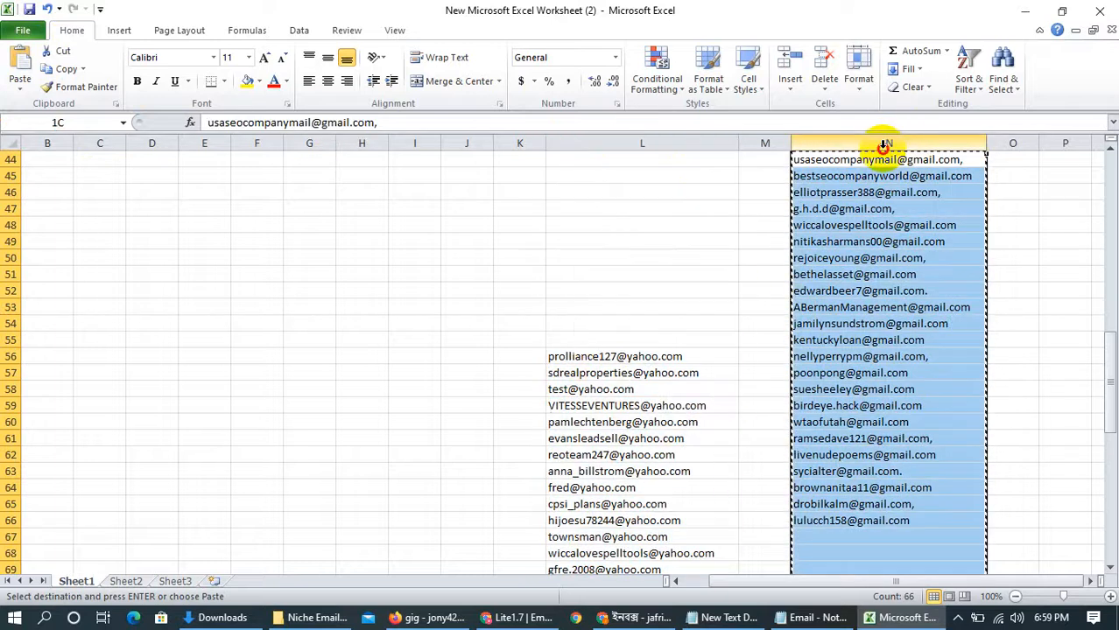
left_click(676, 146)
left_click(815, 145)
left_click(647, 142)
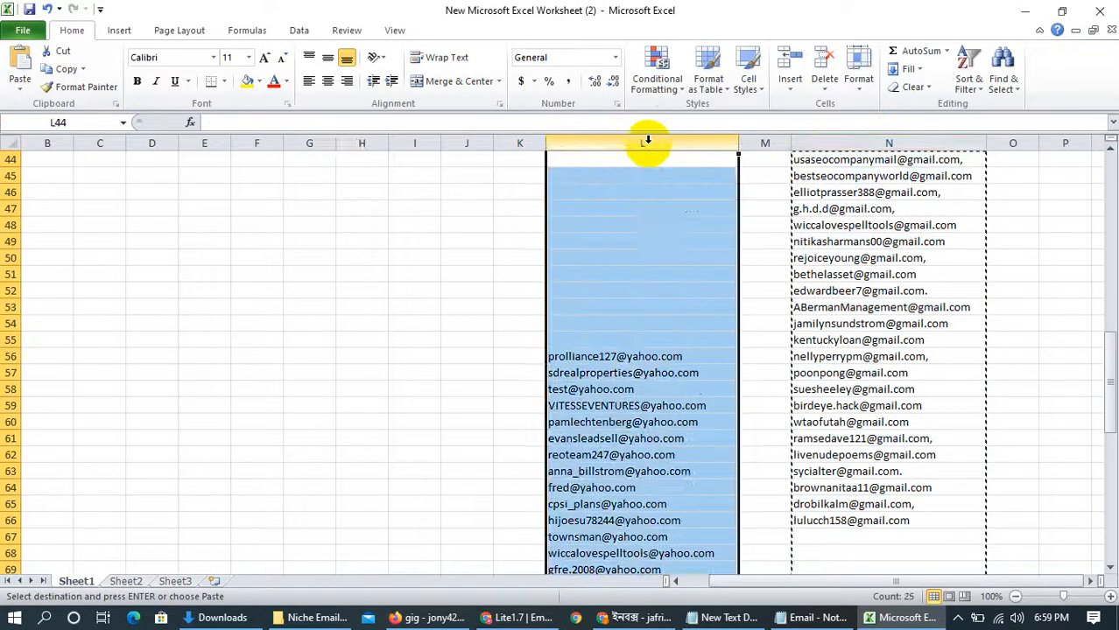
left_click(797, 144)
left_click(627, 142)
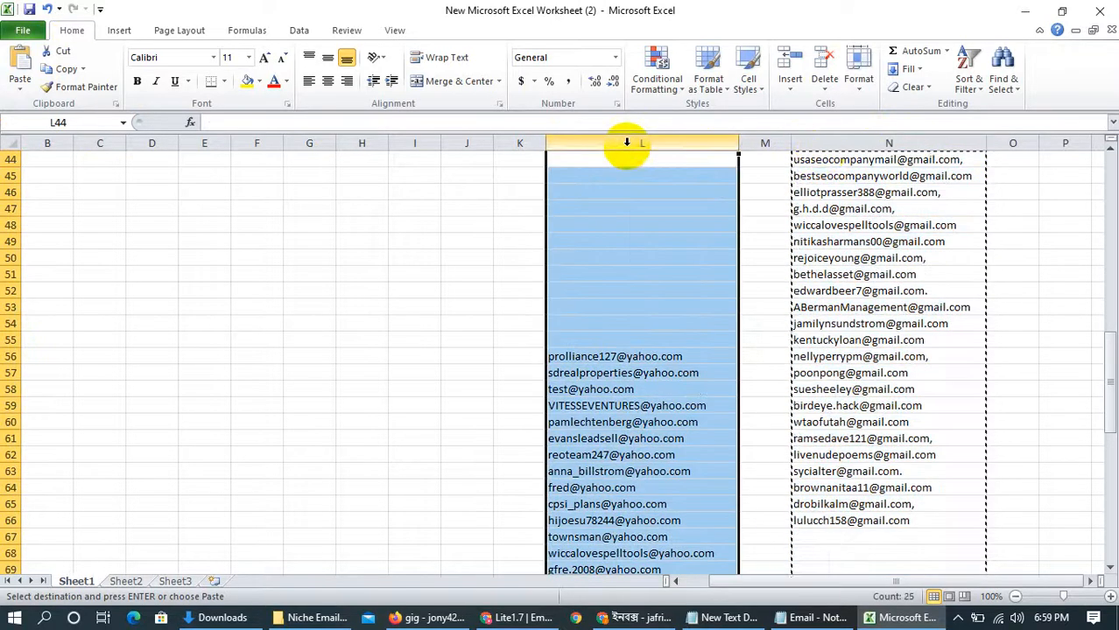
left_click(825, 144)
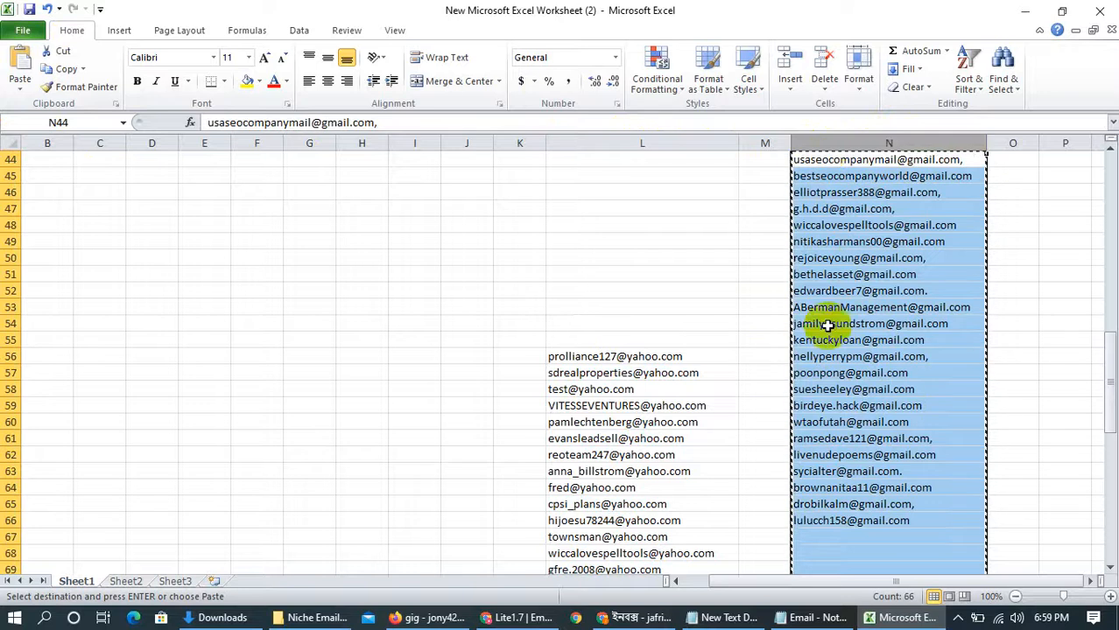
Look through the Gmail addresses in column N and the Yahoo addresses in column L from start to end
scroll(828, 326, "up", 7)
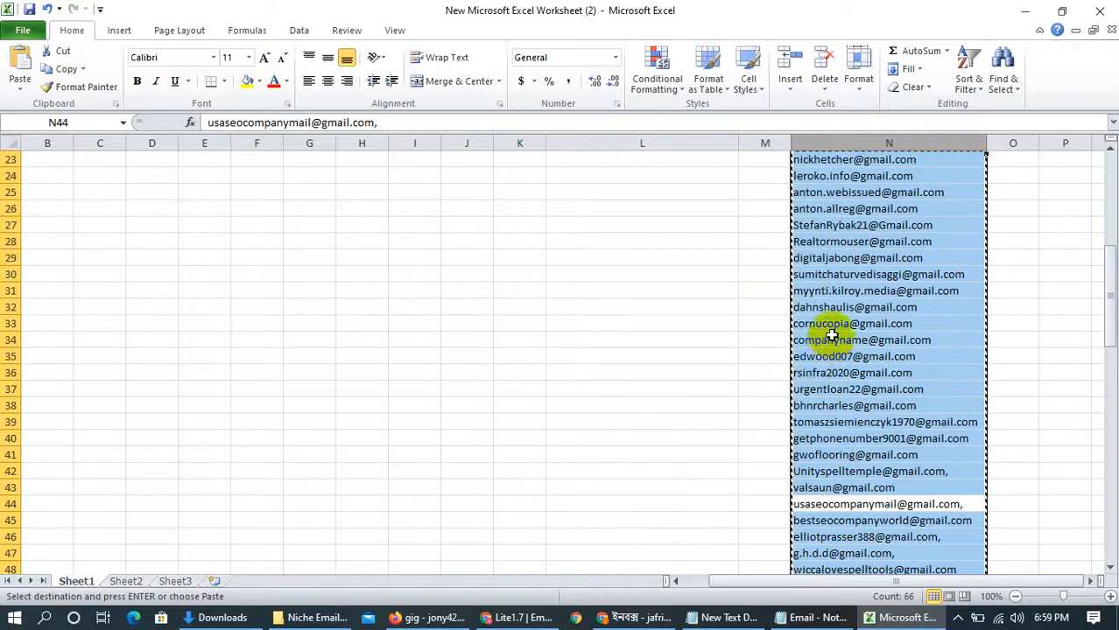
scroll(827, 328, "up", 5)
scroll(825, 326, "down", 16)
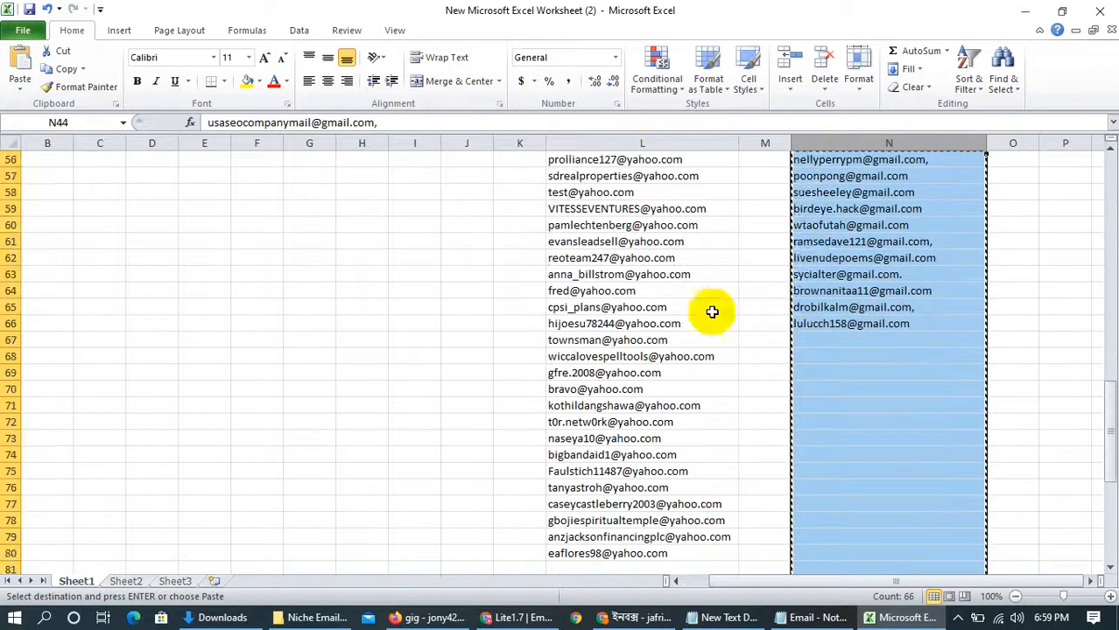
left_click(613, 241)
scroll(630, 263, "down", 2)
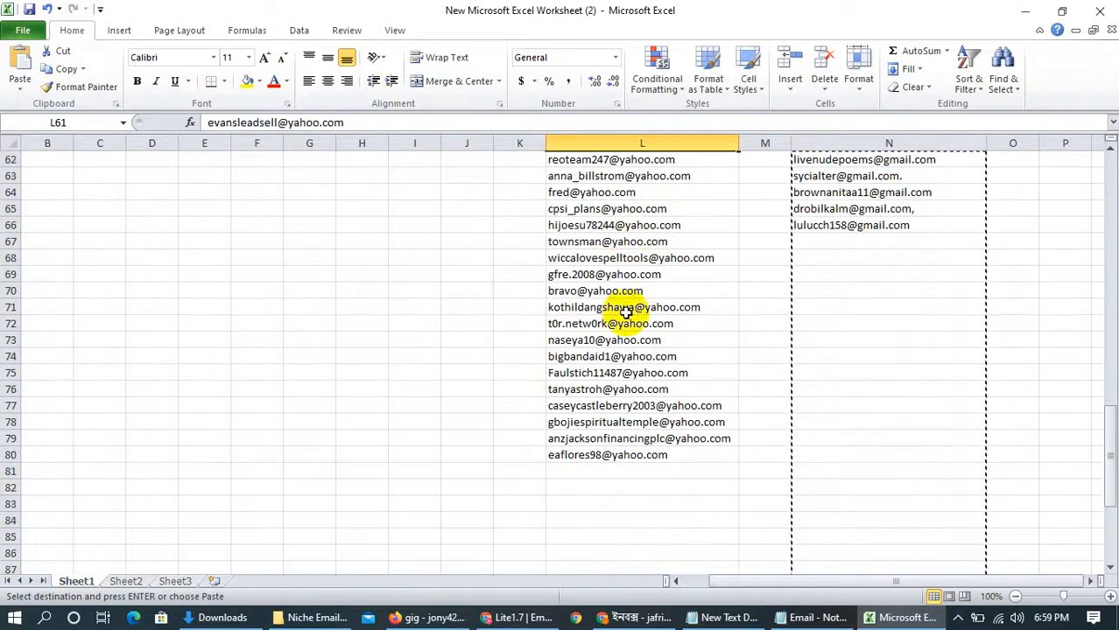
scroll(642, 457, "up", 8)
scroll(642, 457, "down", 2)
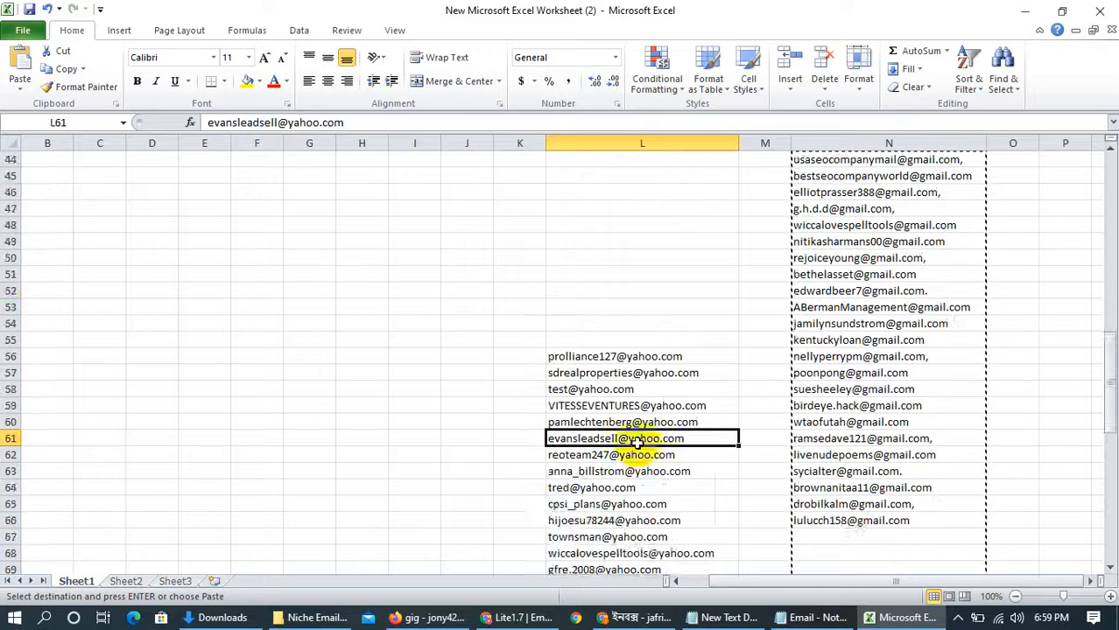
scroll(642, 437, "down", 3)
scroll(167, 348, "up", 13)
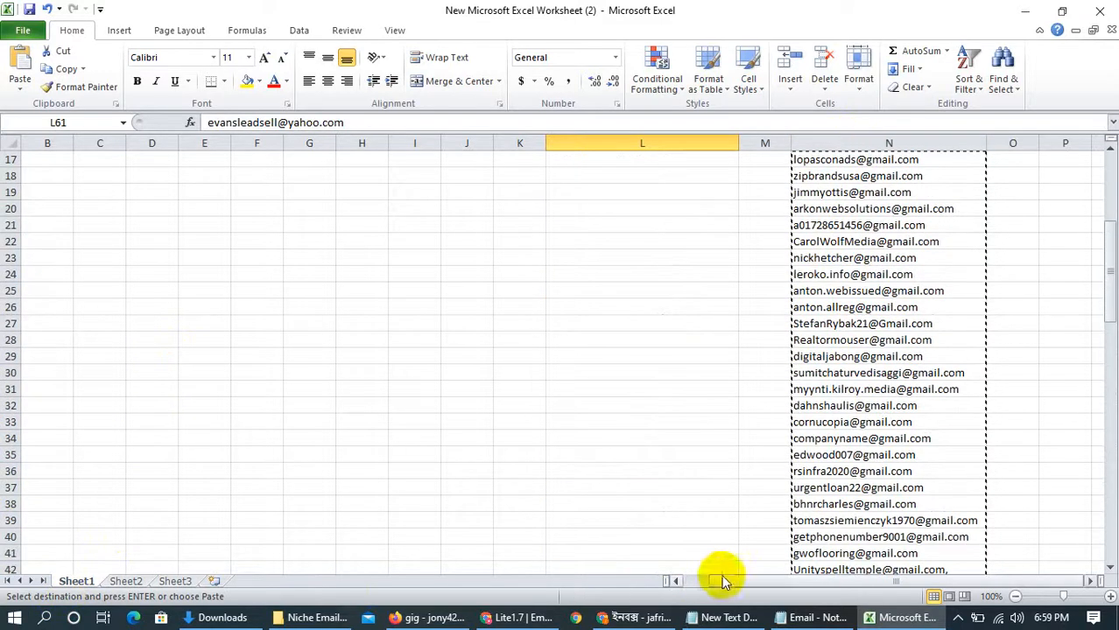
Select the whole of column A, find all cells containing gmail.com, and select every result
left_click_drag(742, 580, 437, 579)
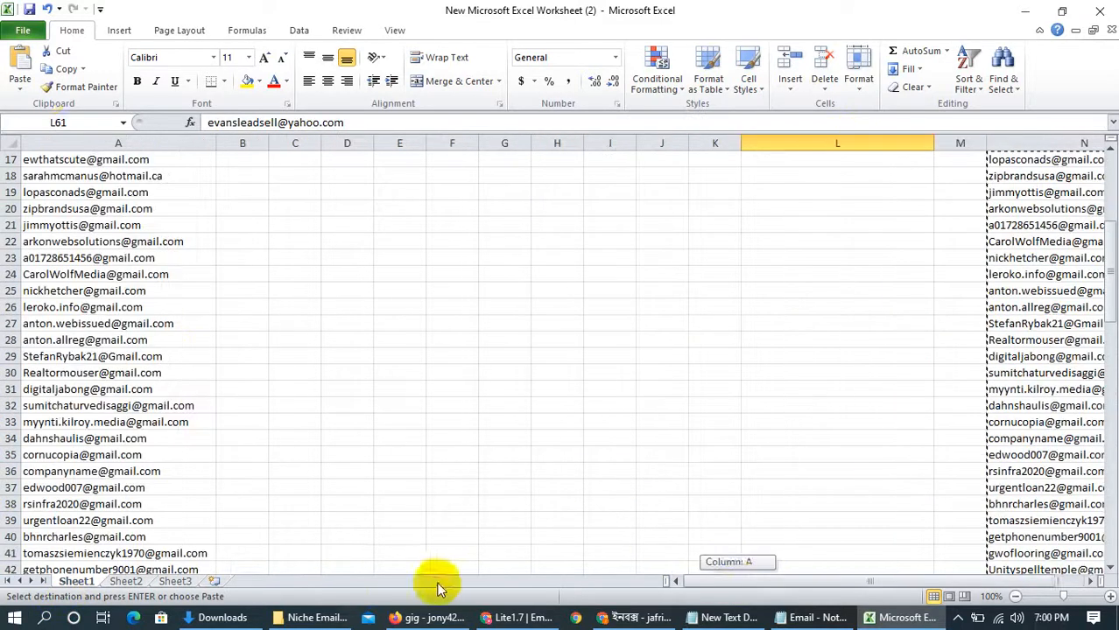
left_click(74, 143)
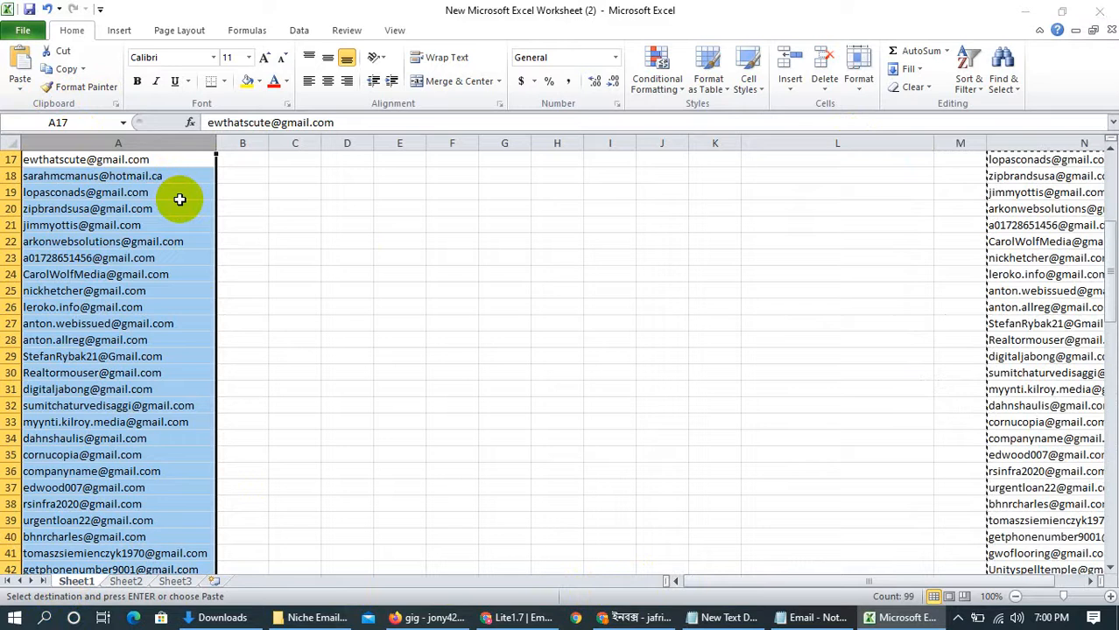
key("ctrl+f")
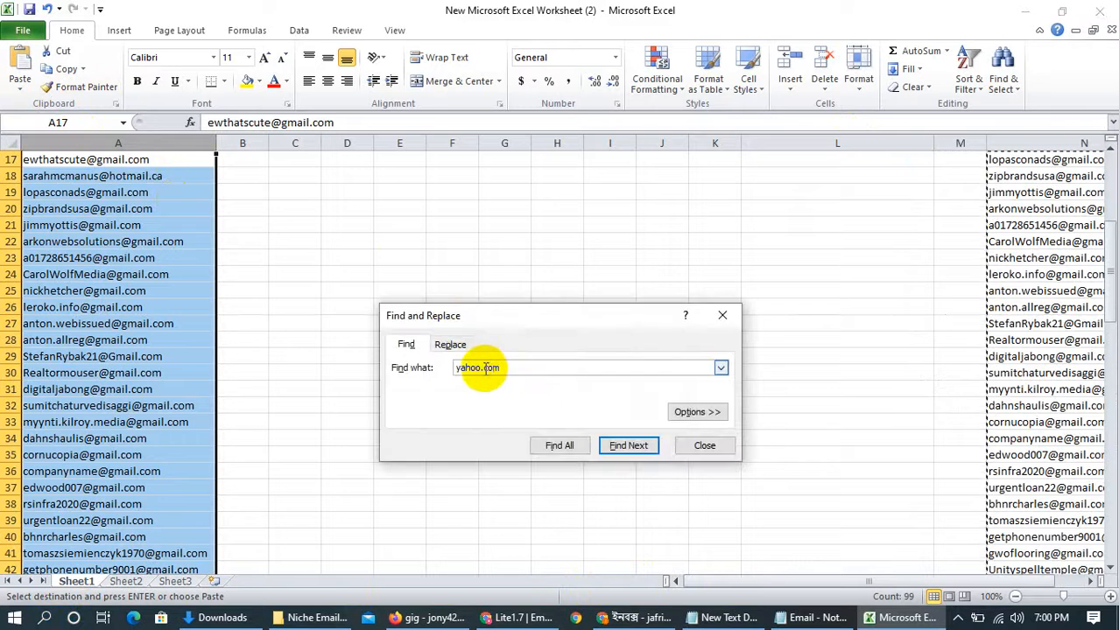
left_click(485, 369)
left_click_drag(480, 369, 454, 372)
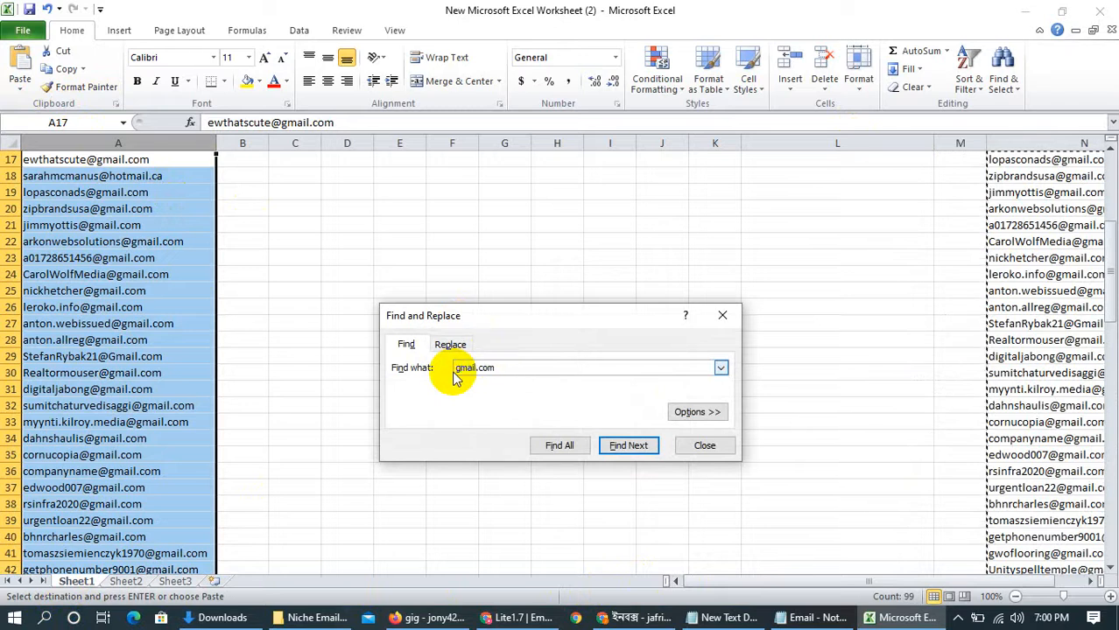
left_click(611, 447)
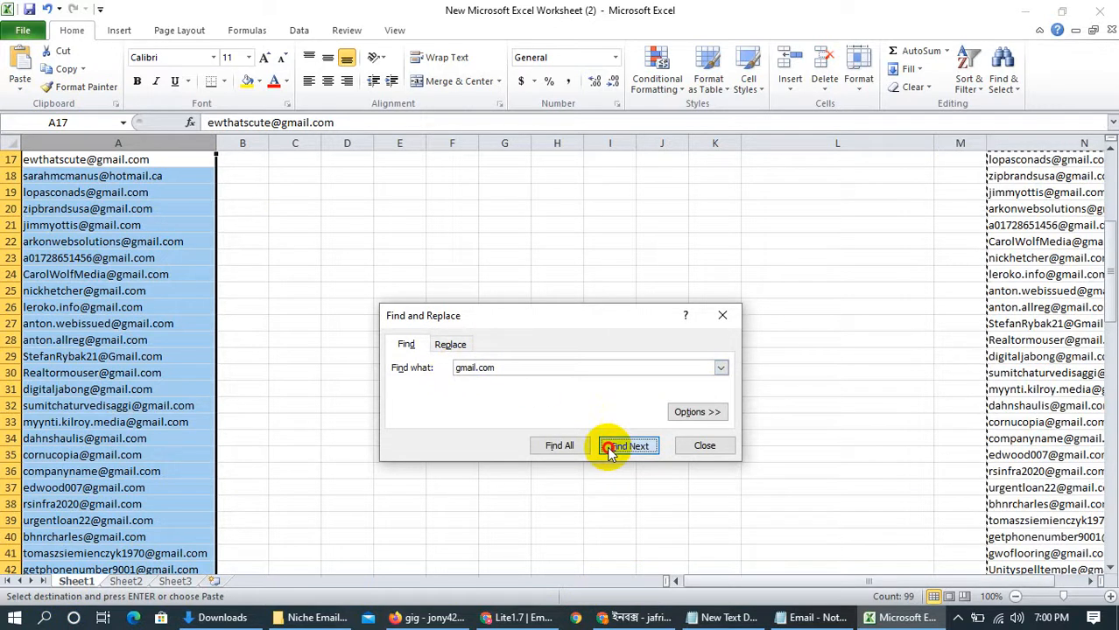
left_click(560, 454)
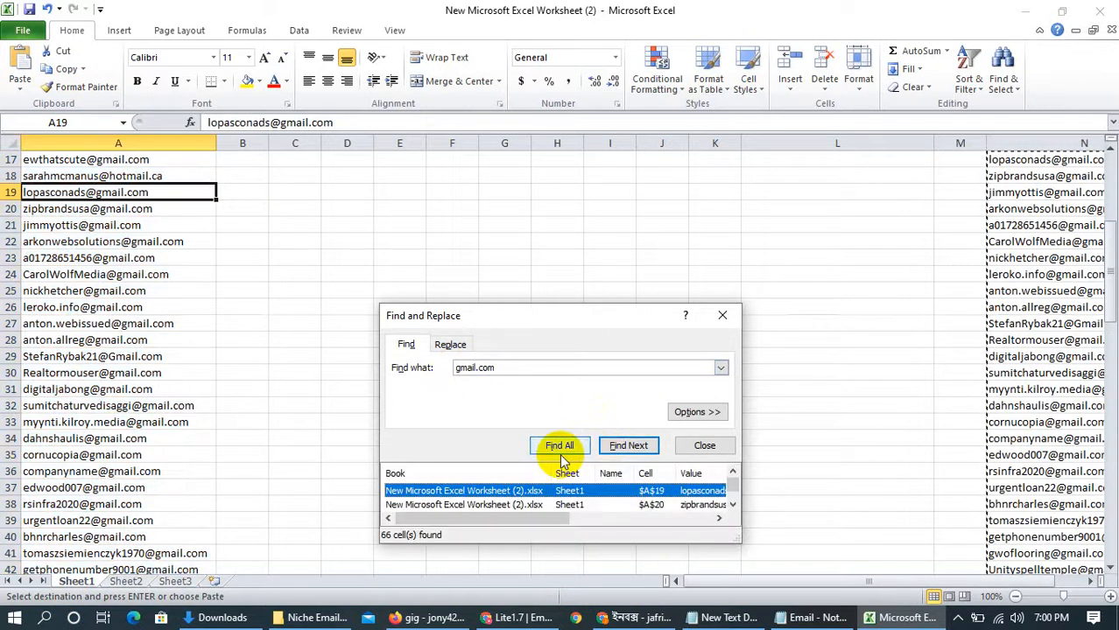
key("ctrl+a")
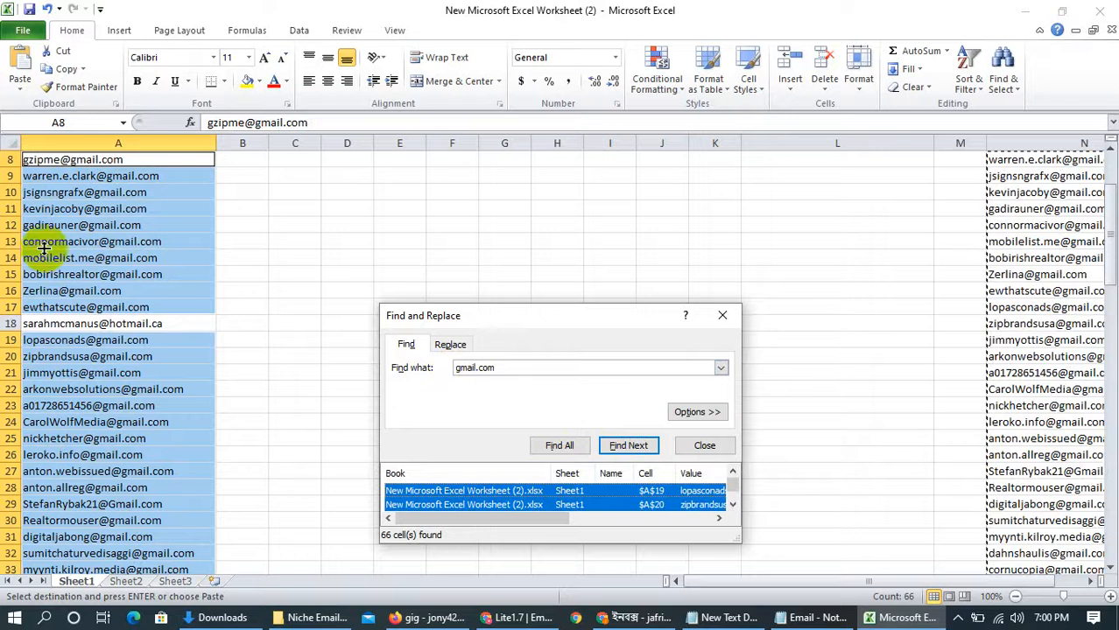
Copy the selected Gmail addresses in column A, check which cells are marked, and close the Find and Replace dialog
right_click(118, 184)
left_click(159, 214)
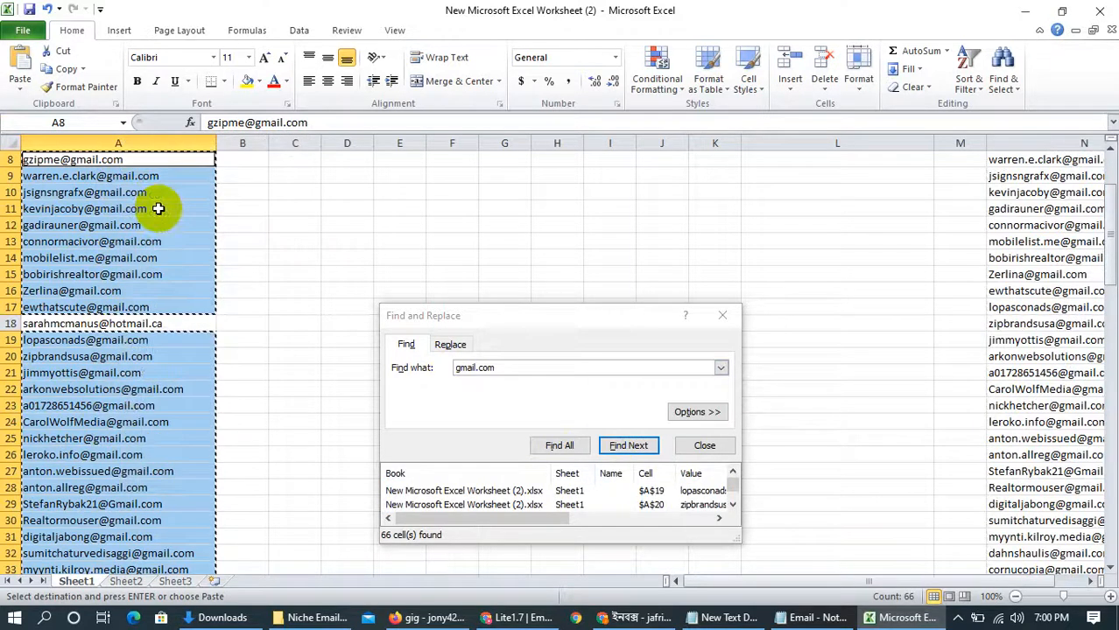
scroll(98, 298, "down", 1)
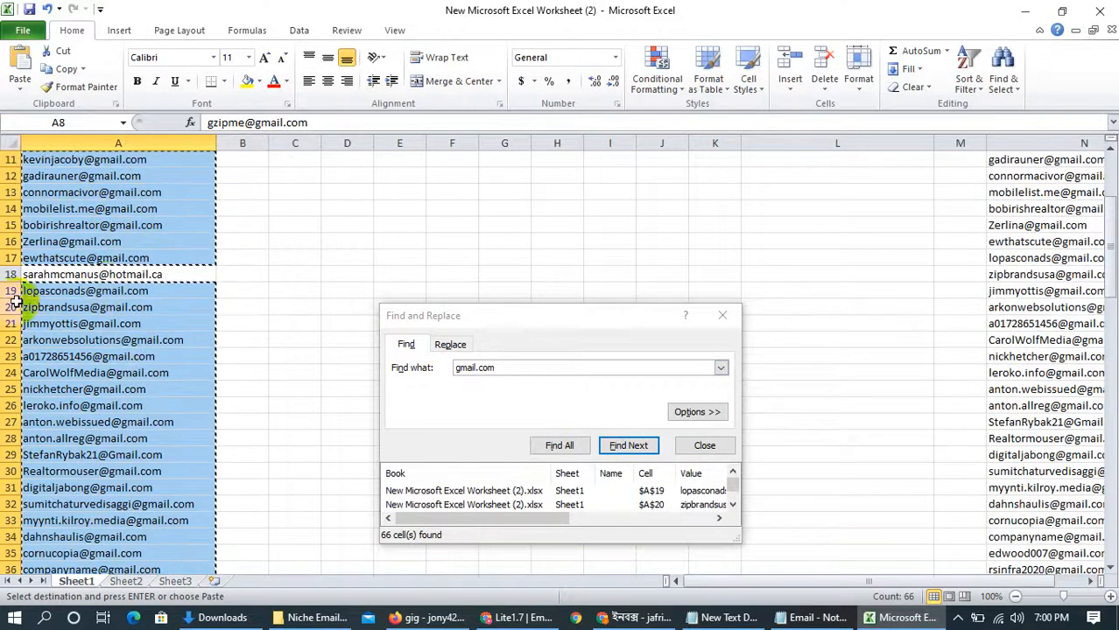
scroll(96, 280, "down", 3)
scroll(84, 273, "down", 10)
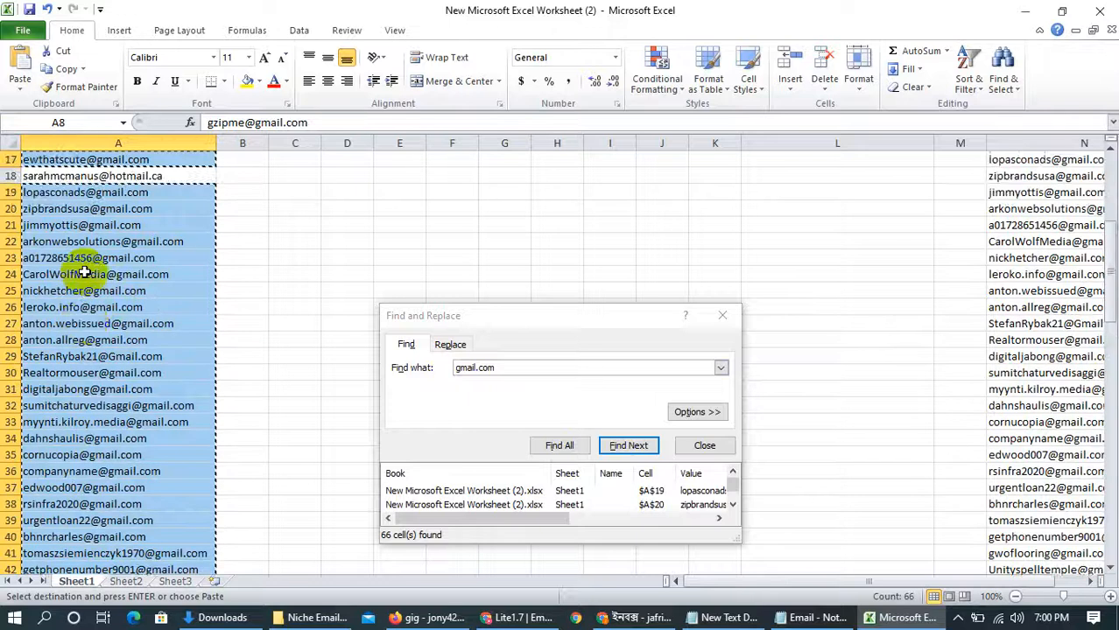
scroll(101, 341, "up", 1)
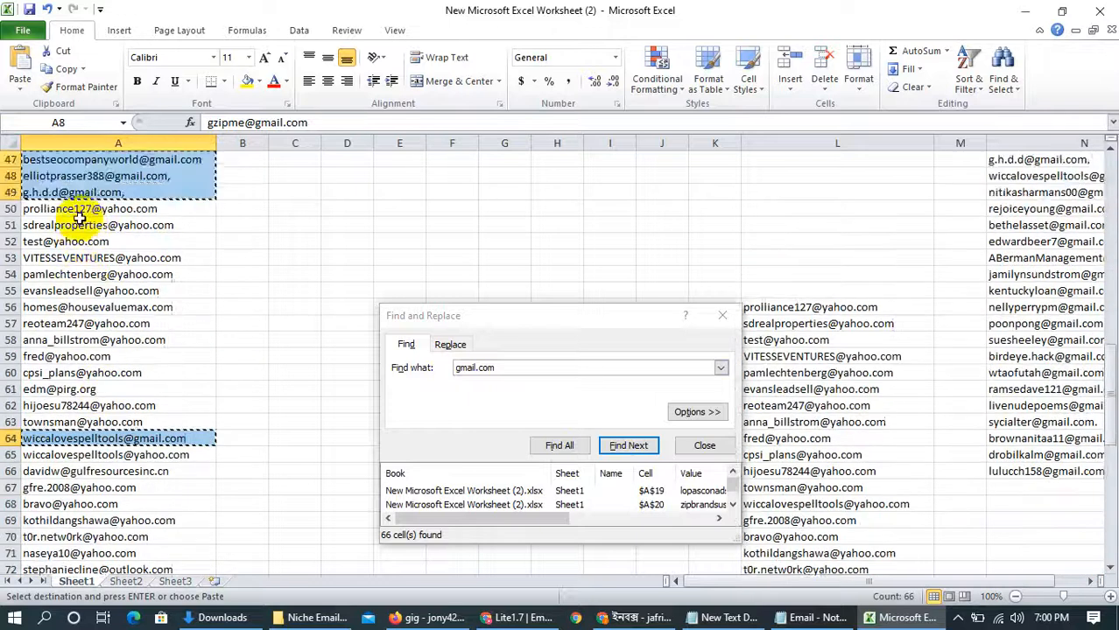
scroll(101, 315, "down", 10)
scroll(101, 289, "down", 3)
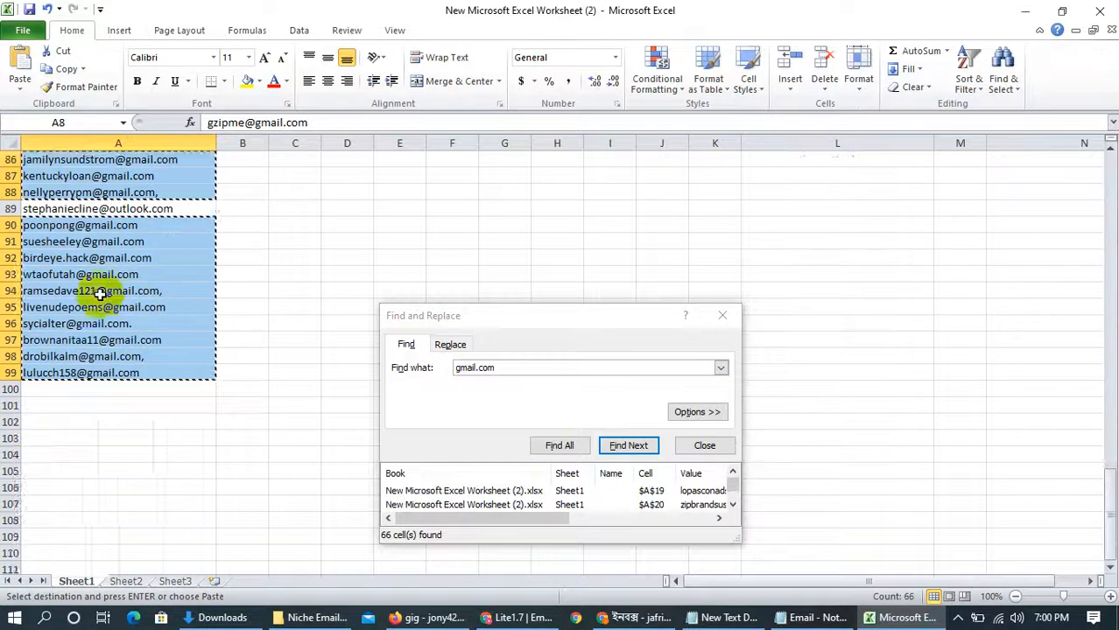
scroll(97, 292, "up", 10)
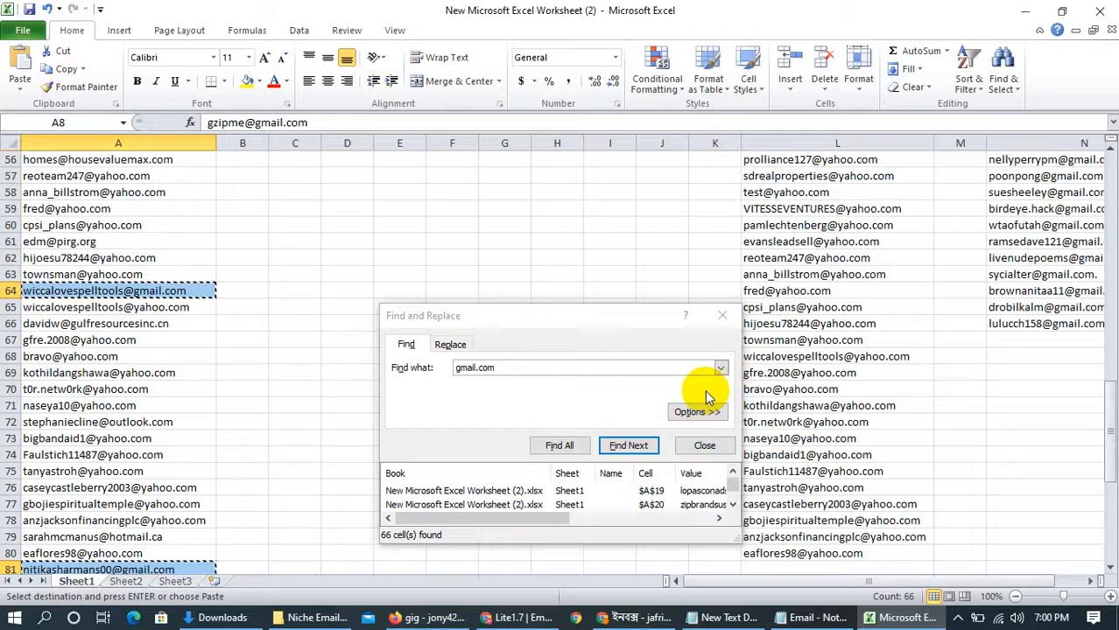
left_click(719, 314)
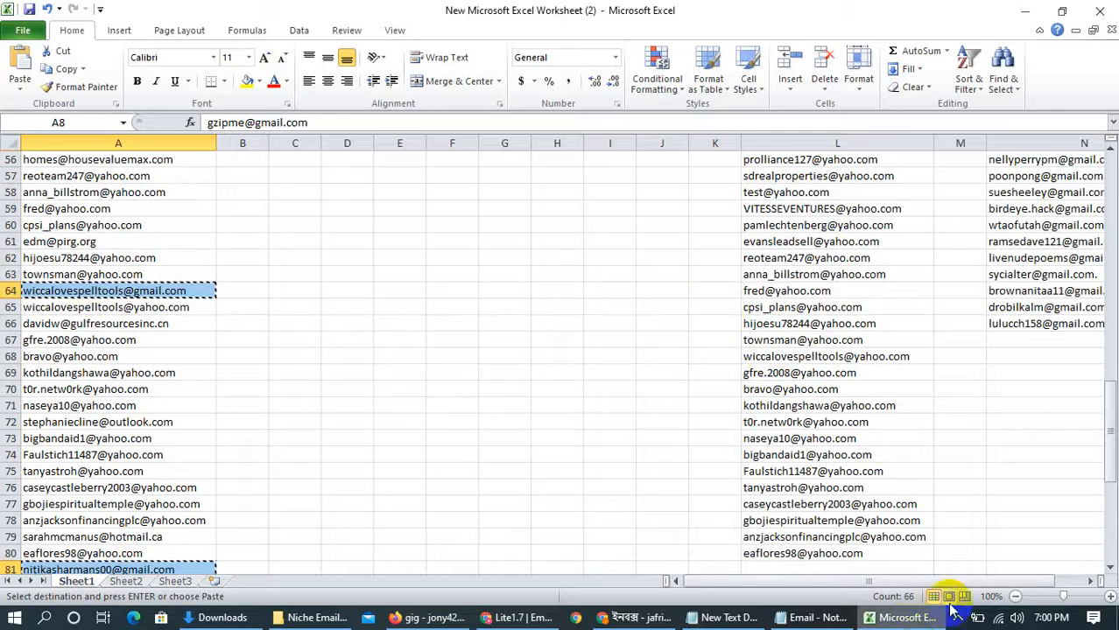